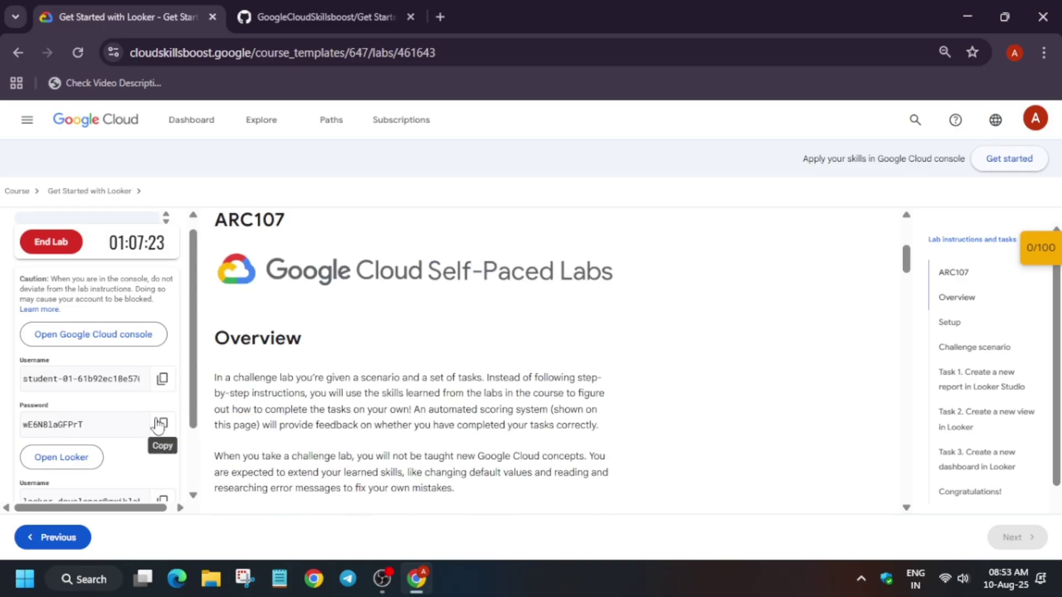
Open Looker from the lab page in an incognito window and enter the lab's Looker username as the login email.
scroll(144, 423, "down", 2)
right_click(61, 370)
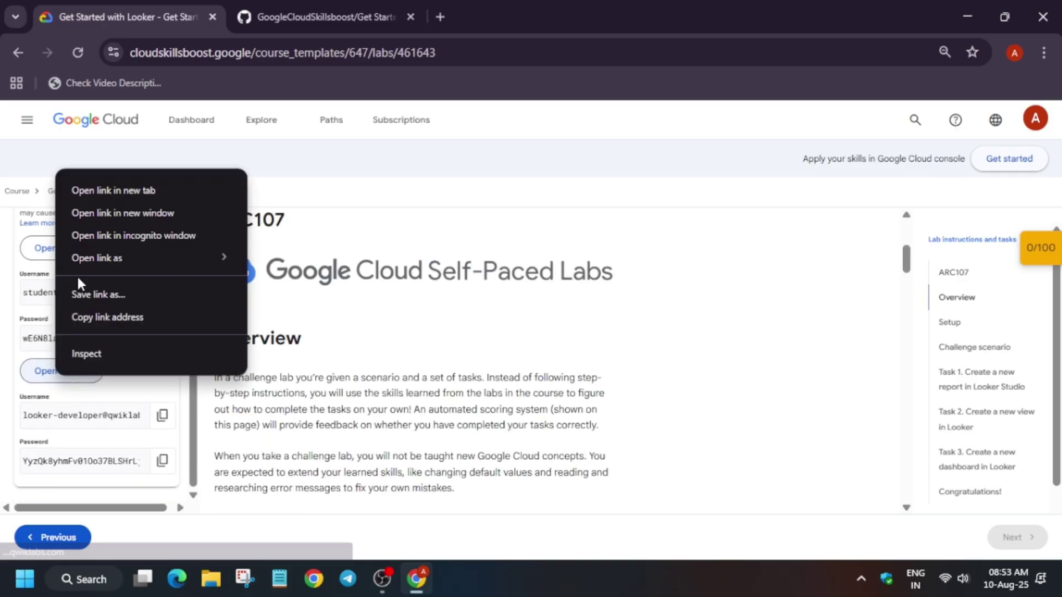
left_click(155, 237)
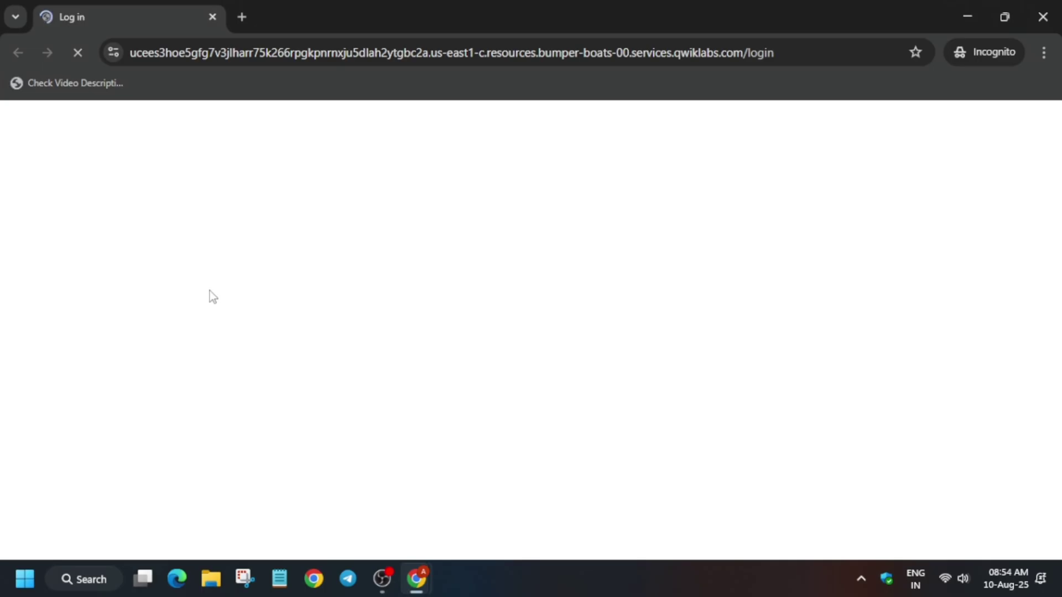
key("alt+Tab")
left_click(161, 415)
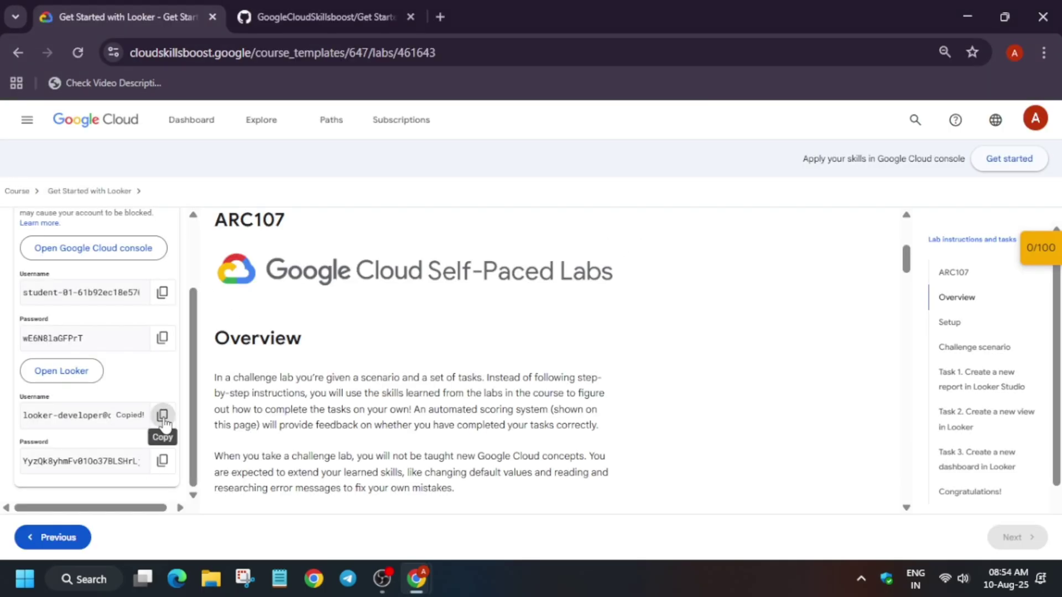
key("alt+Tab")
left_click(500, 437)
key("ctrl+v")
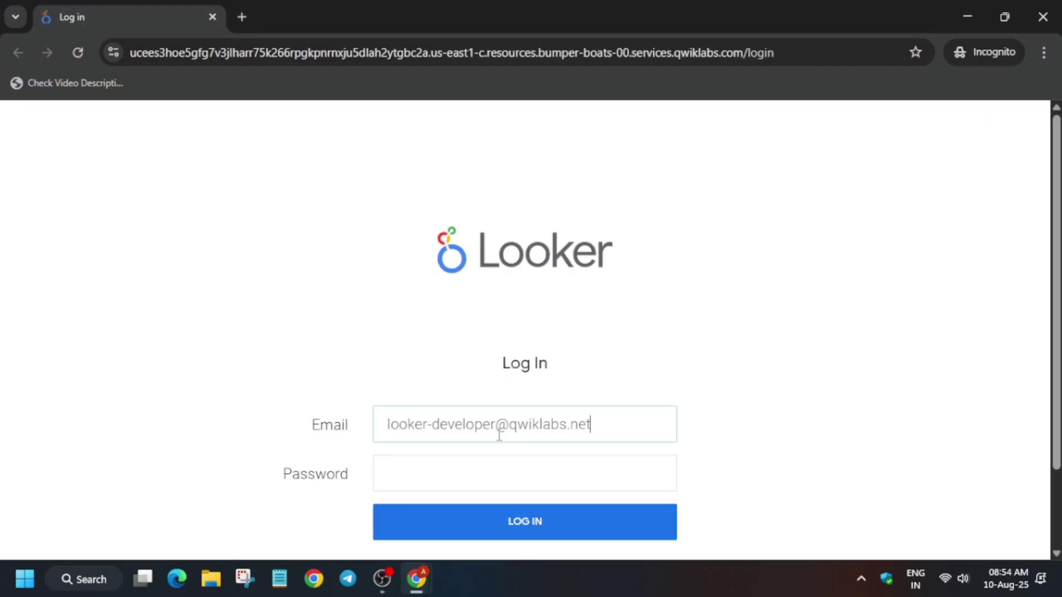
Copy the Looker password from the lab page into the password field and log in to Looker.
key("alt+Tab")
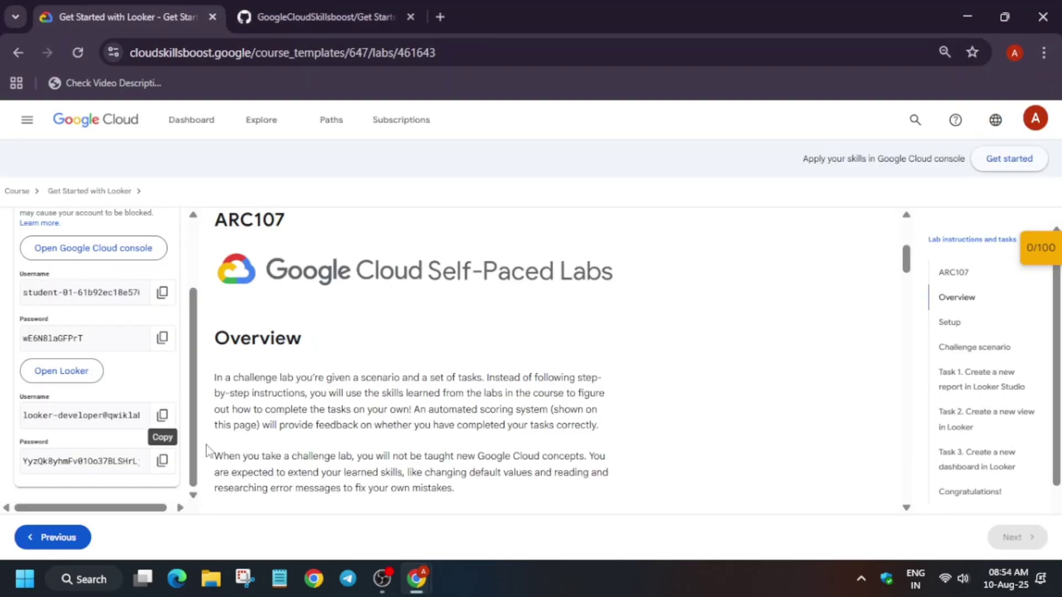
left_click(162, 460)
key("alt+Tab")
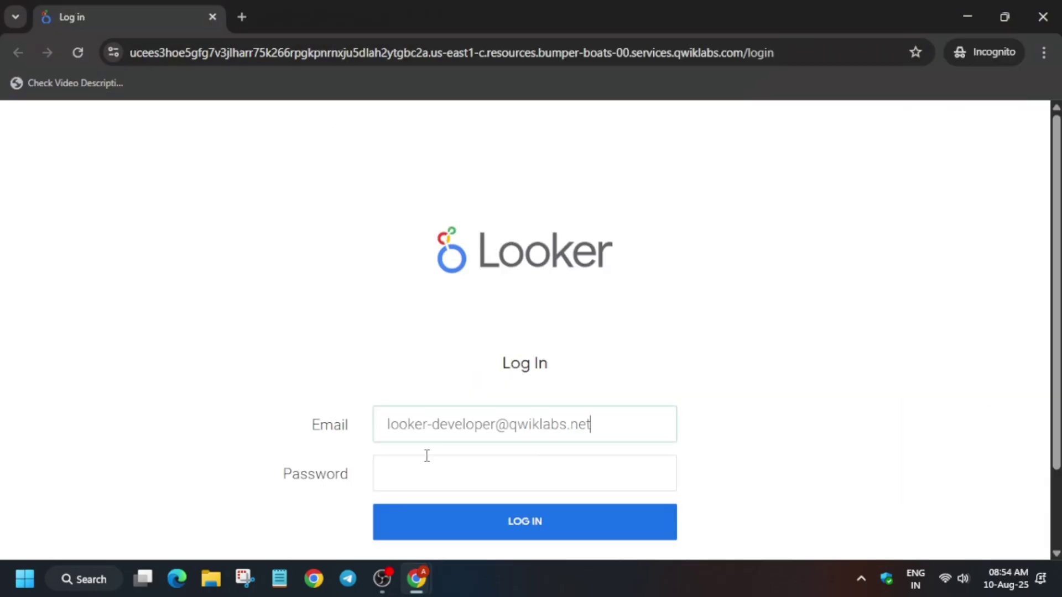
left_click(432, 455)
key("ctrl+v")
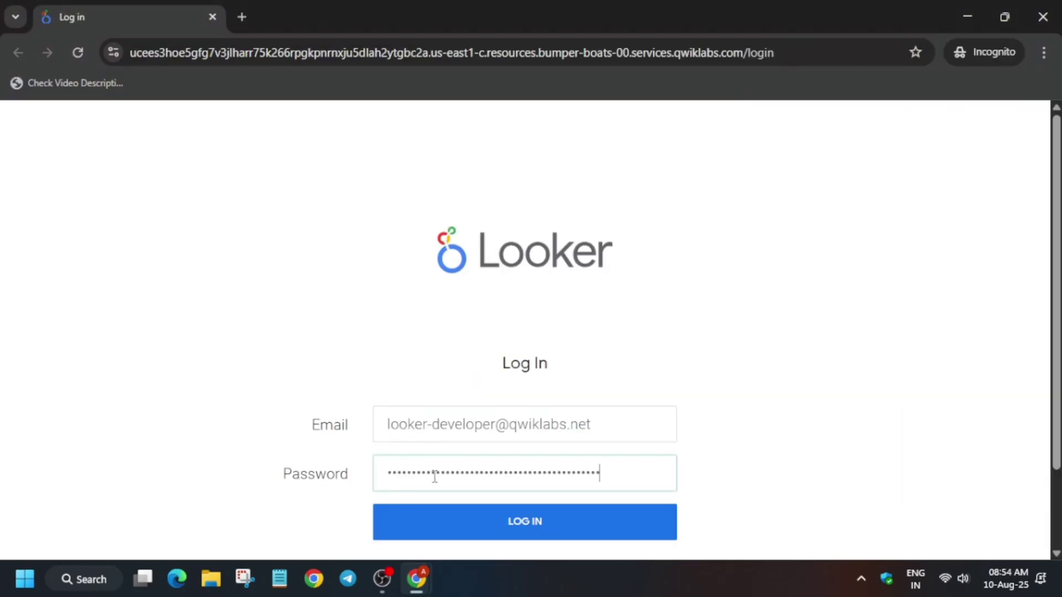
left_click(462, 512)
Go to Task 1 in the lab instructions and open its Looker Studio link in the incognito window.
key("alt+Tab")
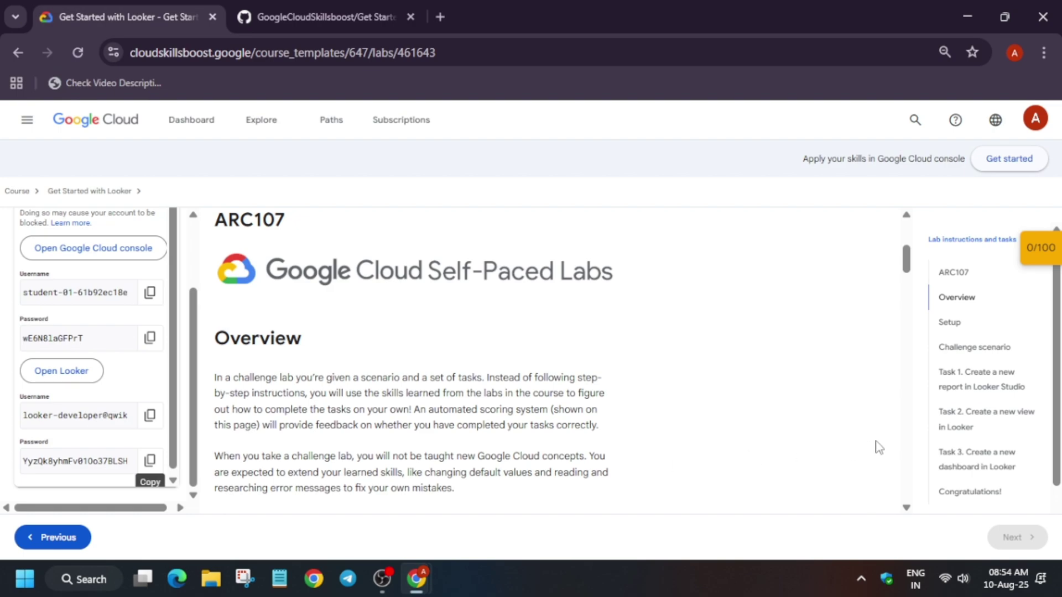
left_click(961, 390)
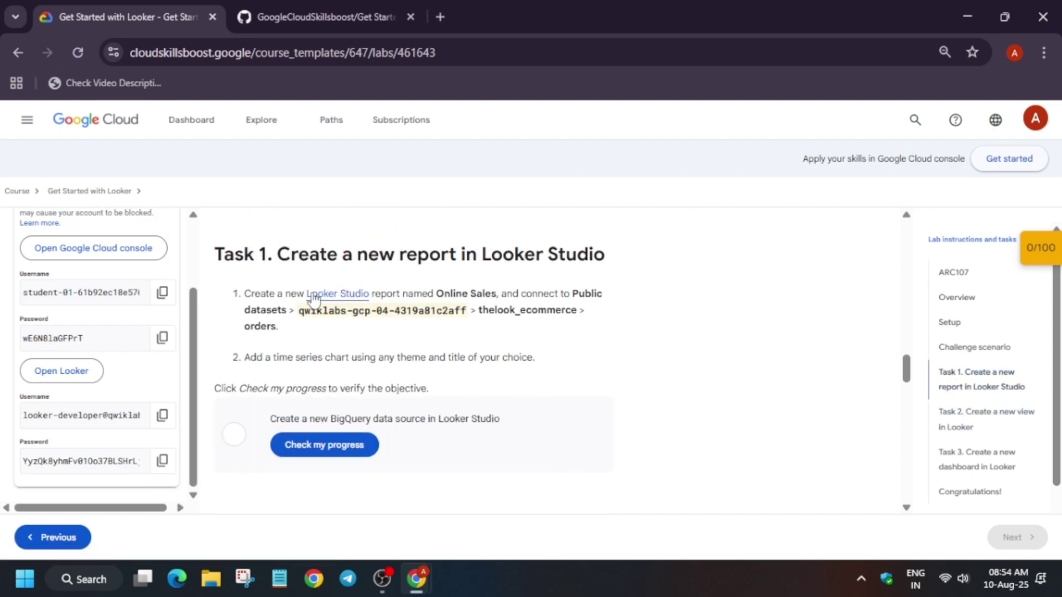
right_click(314, 294)
left_click(345, 359)
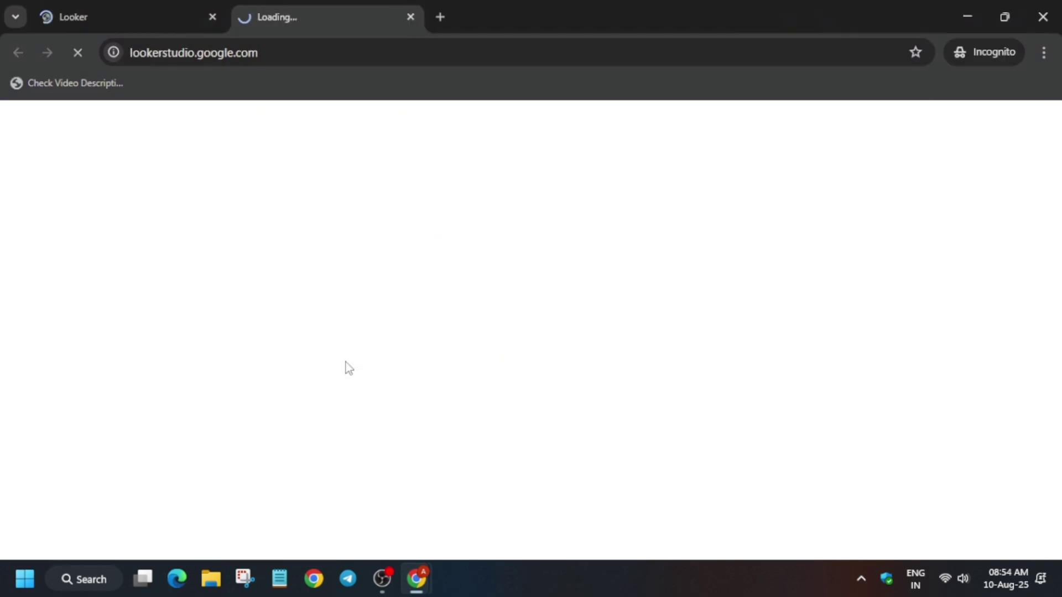
key("alt+Tab")
key("alt+Tab")
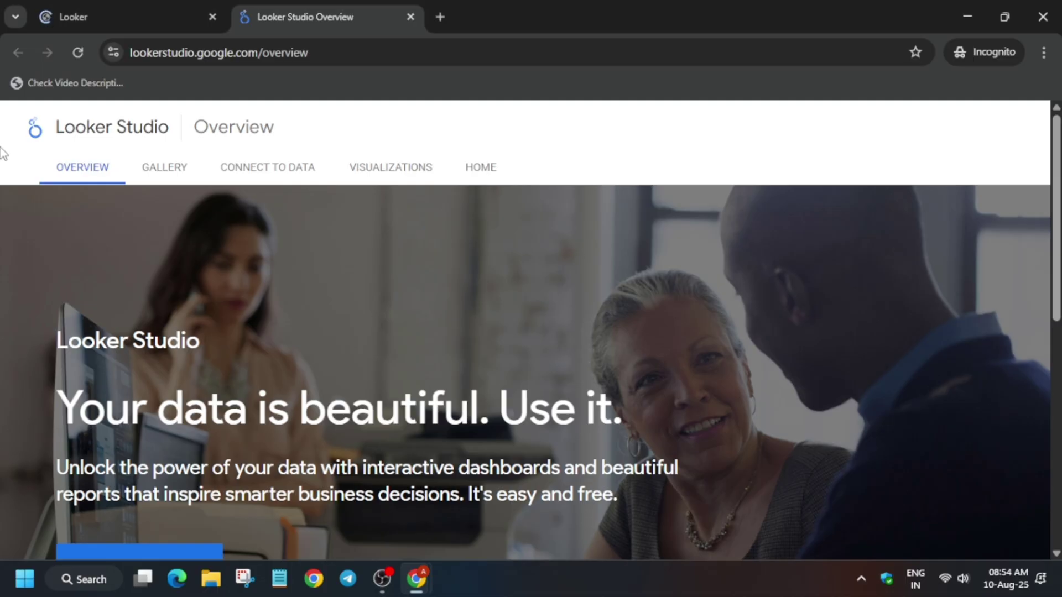
Start using Looker Studio from its overview page and close the overview tab.
scroll(65, 358, "down", 4)
left_click(130, 335)
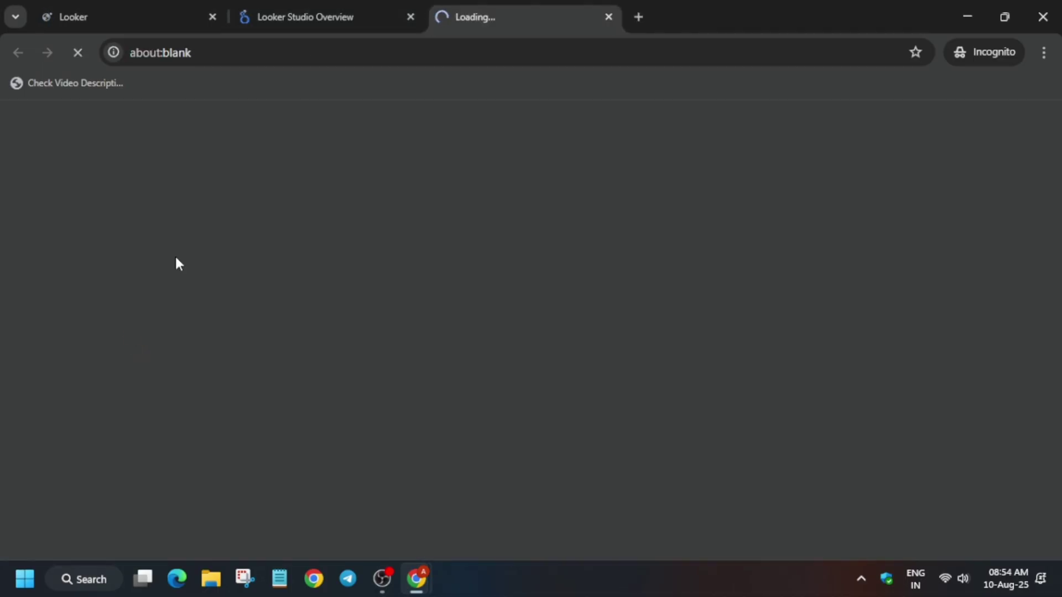
left_click(410, 17)
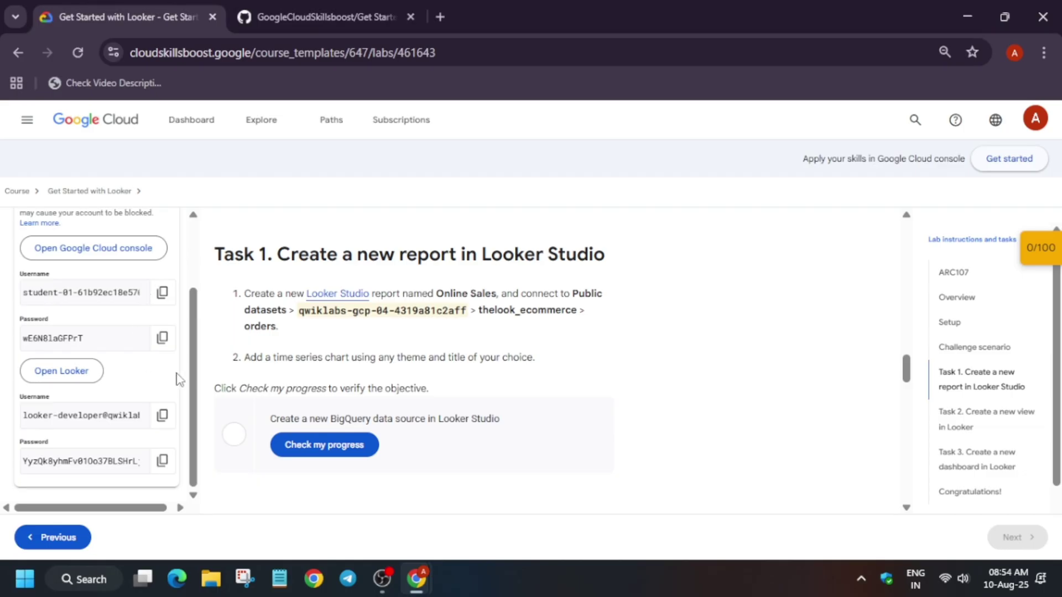
Copy the student username from the lab page and submit it as the Google sign-in email.
scroll(78, 367, "up", 3)
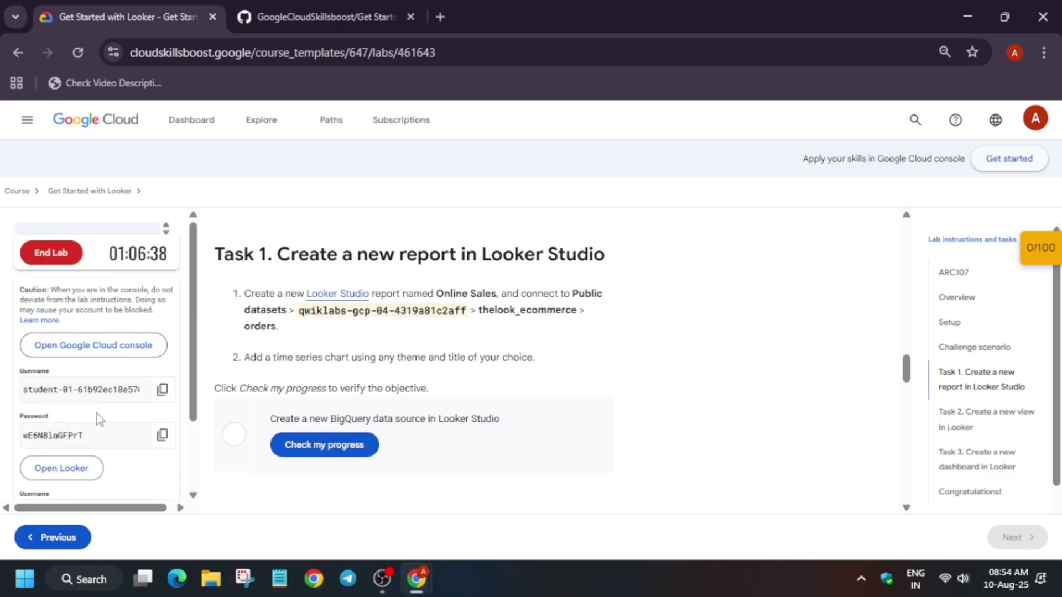
left_click(167, 396)
key("alt+Tab")
key("ctrl+v")
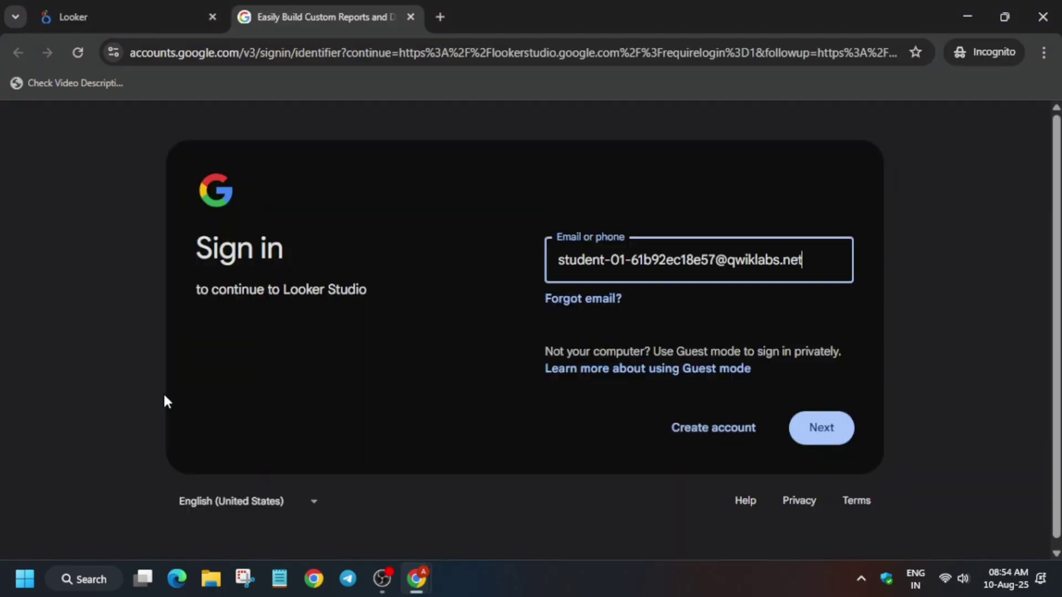
key("Return")
Sign in with the student account password copied from the lab page and accept the new-account terms.
key("alt+Tab")
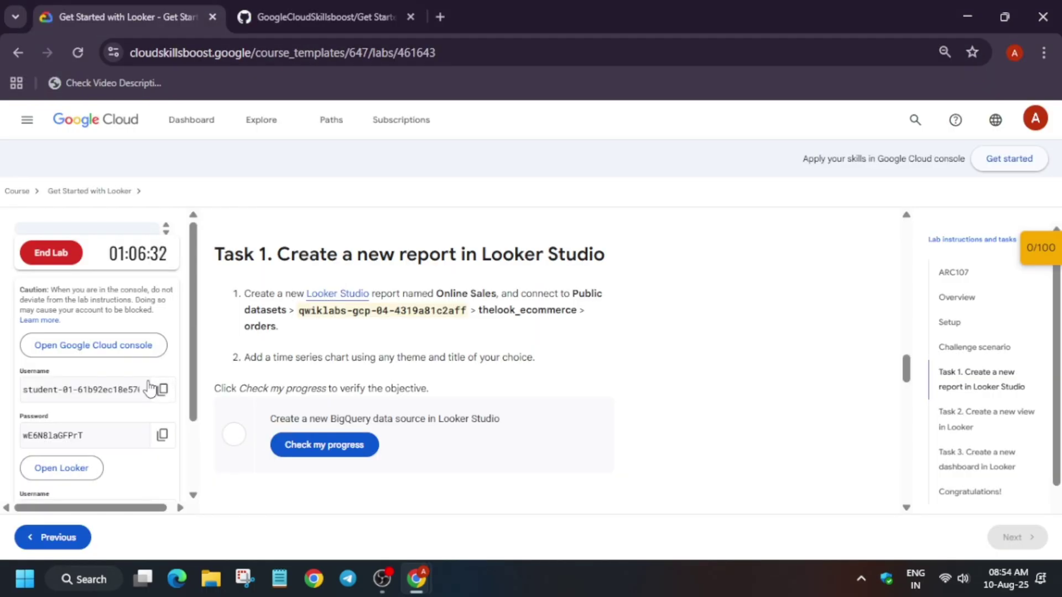
left_click(162, 436)
key("alt+Tab")
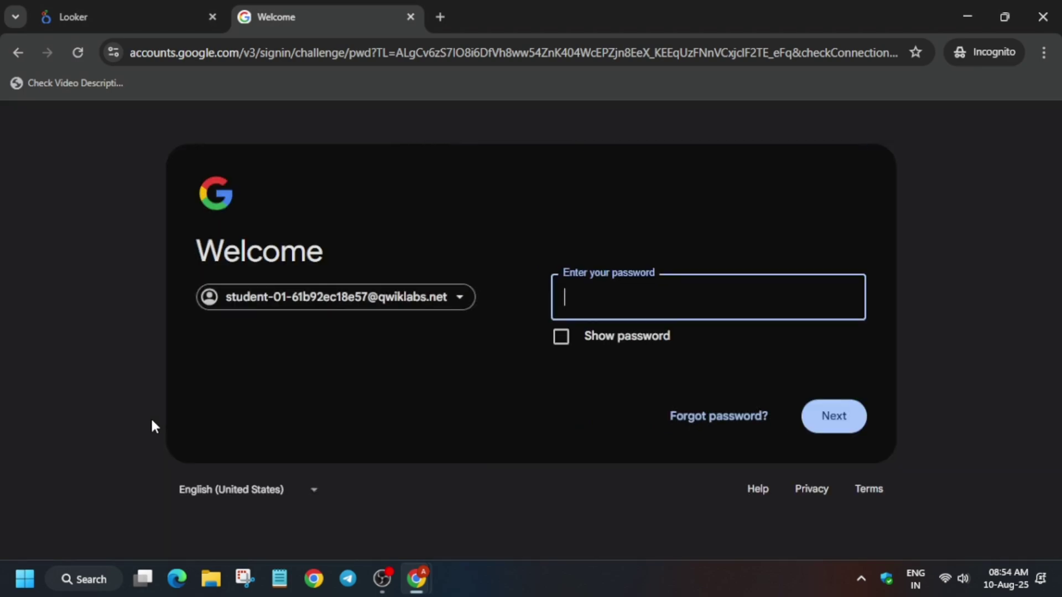
key("ctrl+v")
key("Return")
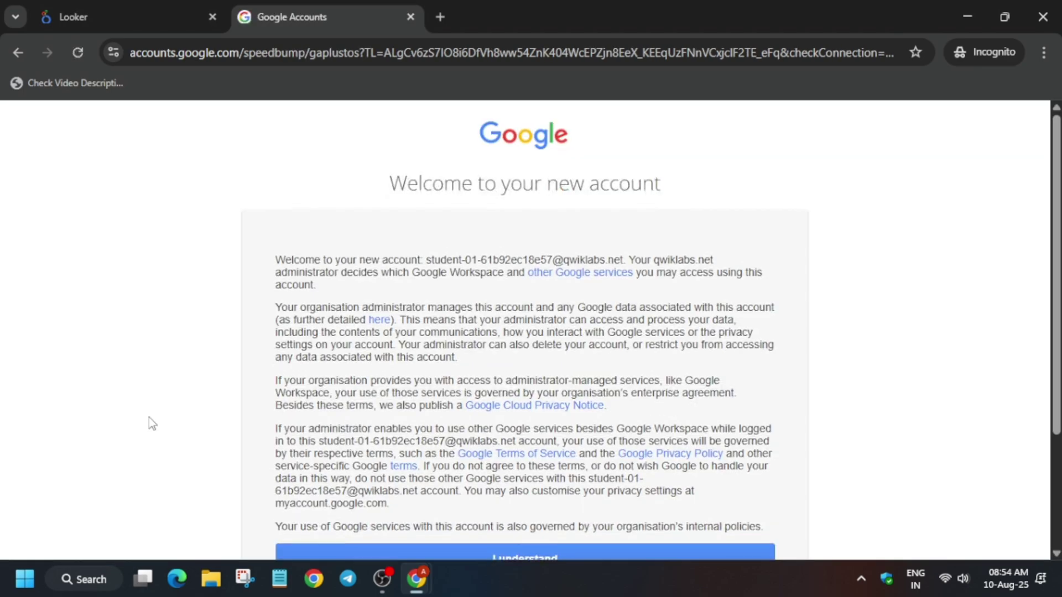
scroll(148, 417, "down", 2)
left_click(485, 485)
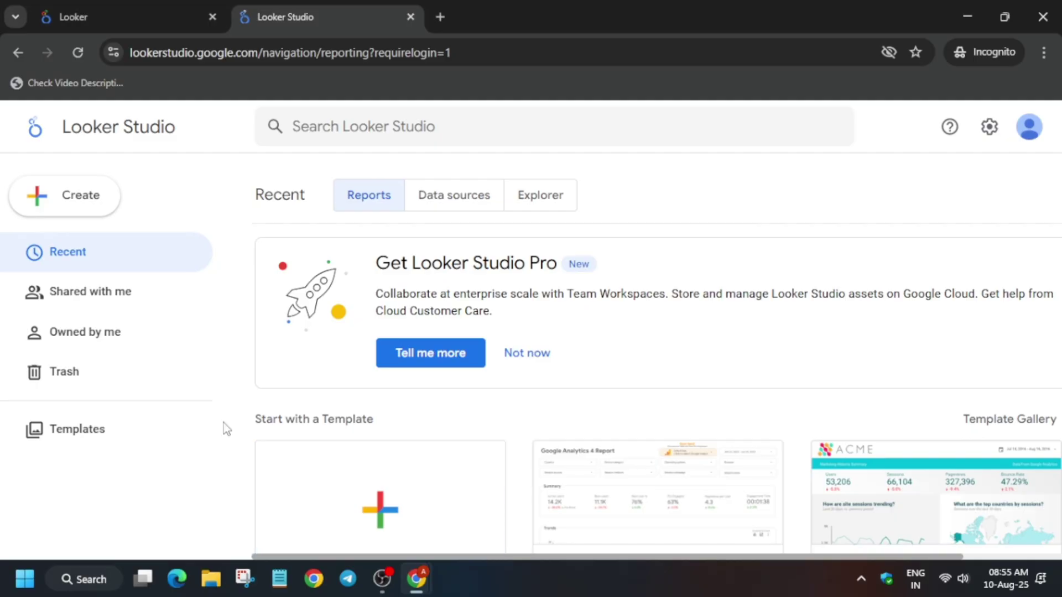
Start a blank report from the Looker Studio template row.
key("ctrl+minus")
key("ctrl+minus")
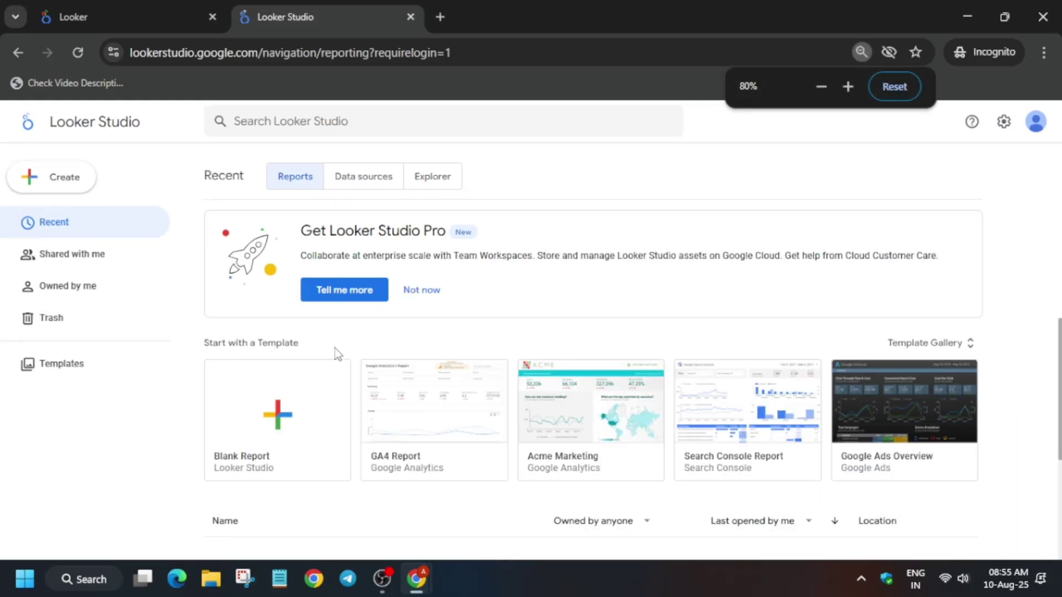
key("ctrl+minus")
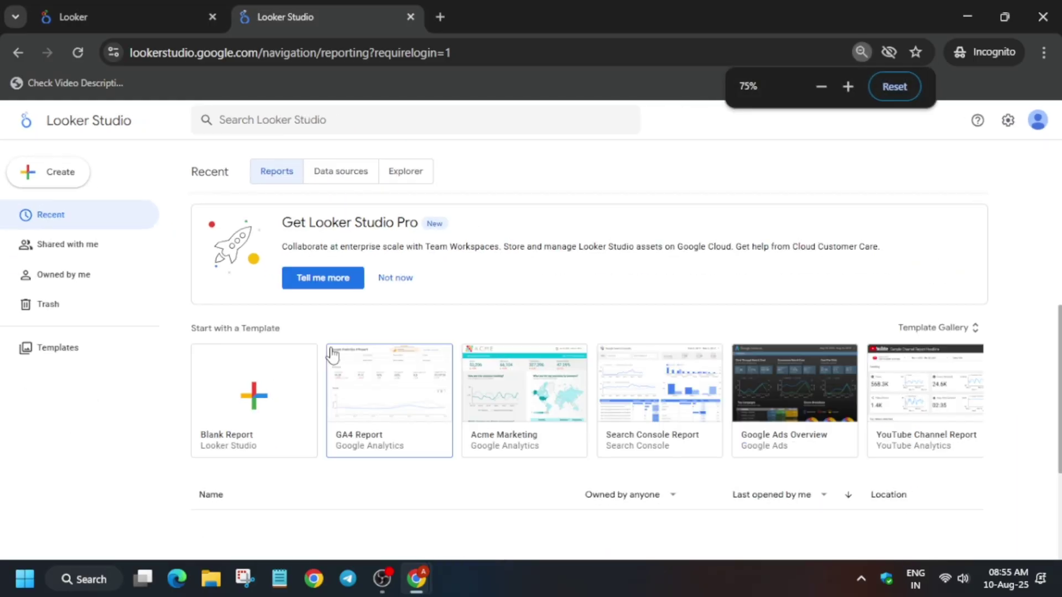
left_click(243, 385)
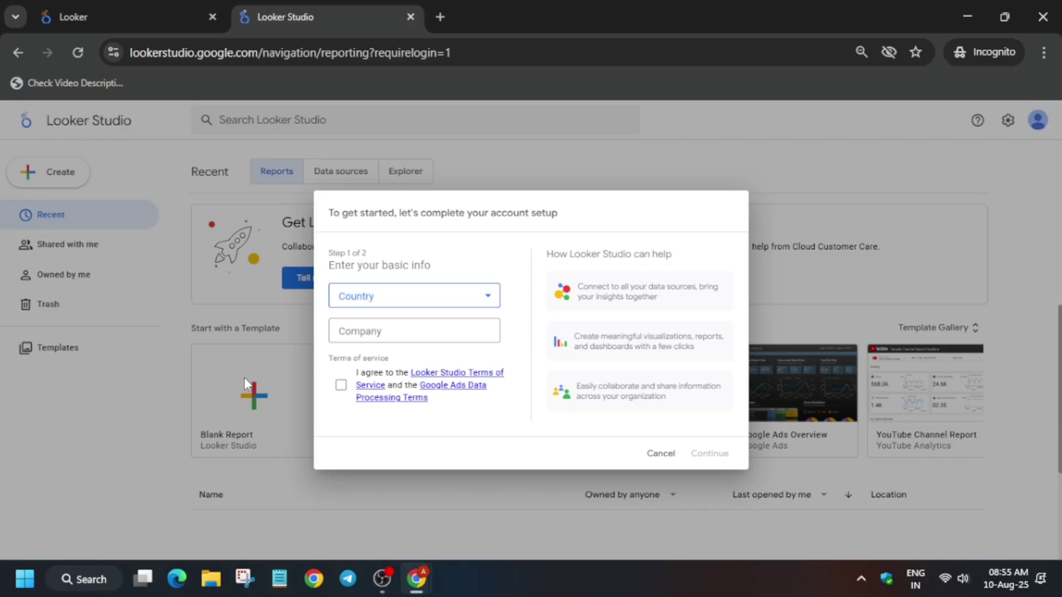
Complete the account setup with country India, company dr`2, the terms of service accepted and yes to all email updates.
left_click(468, 299)
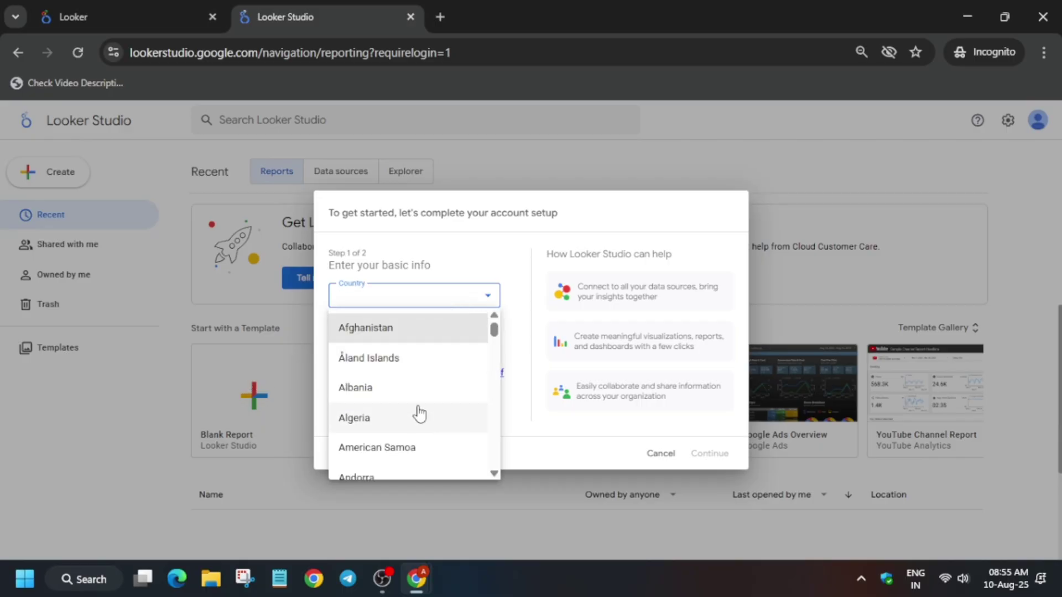
scroll(423, 433, "down", 5)
scroll(426, 428, "down", 8)
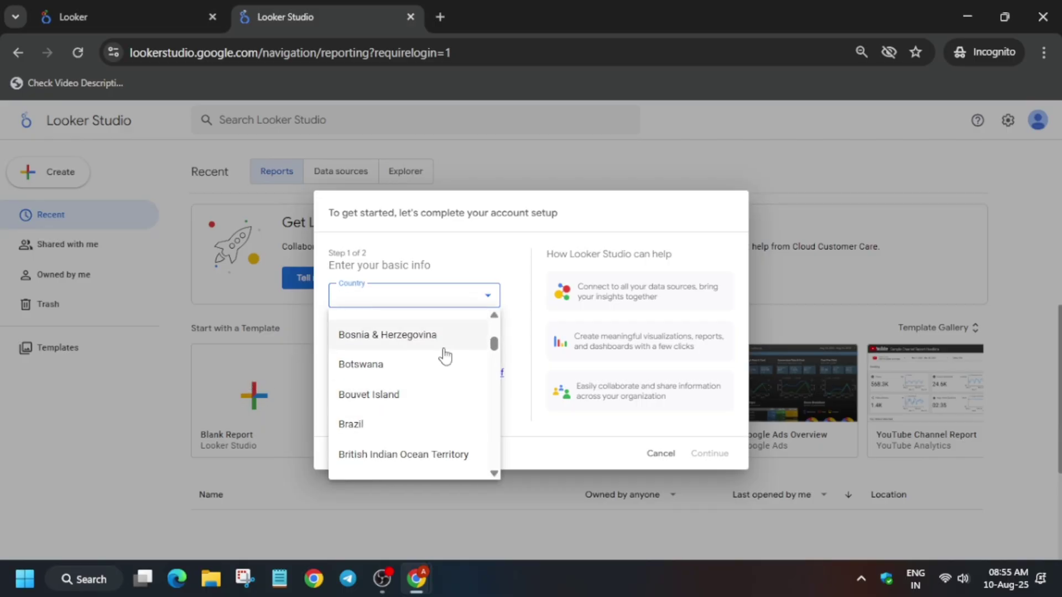
scroll(445, 357, "down", 15)
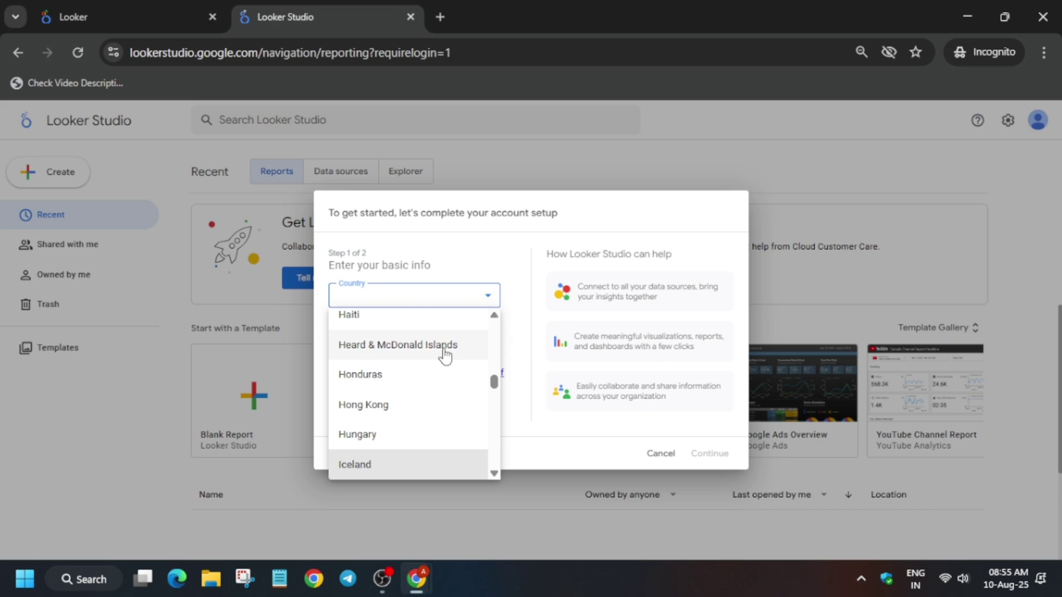
scroll(420, 398, "down", 4)
left_click(387, 409)
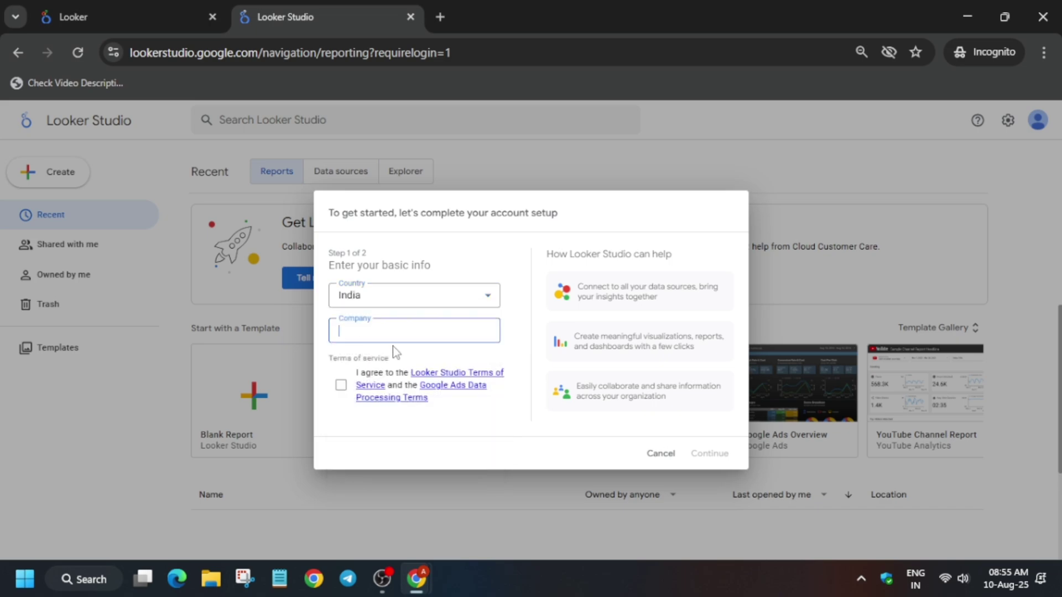
type("dr`2")
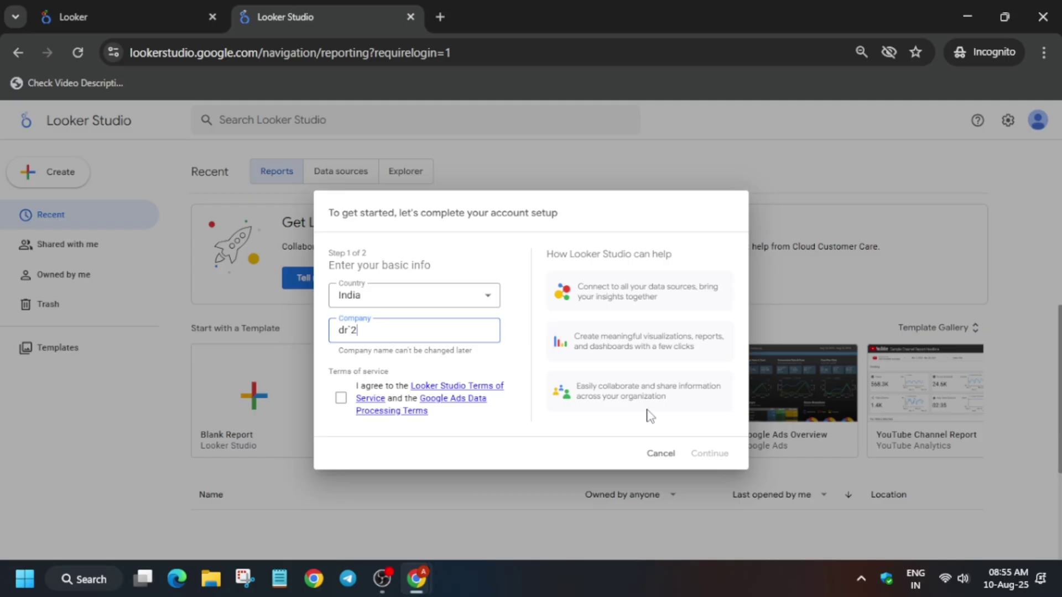
left_click(341, 398)
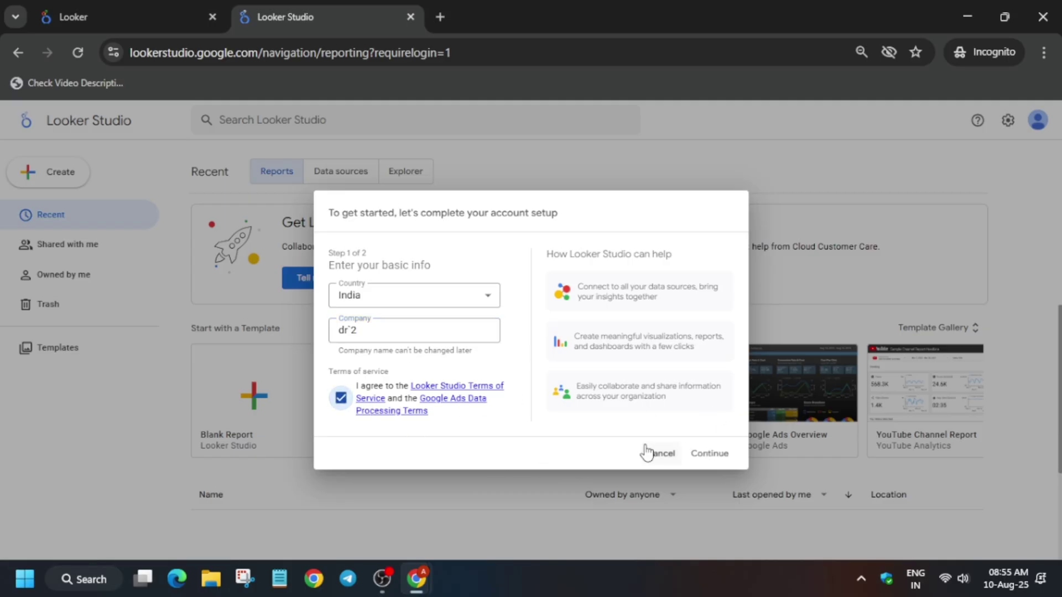
left_click(706, 461)
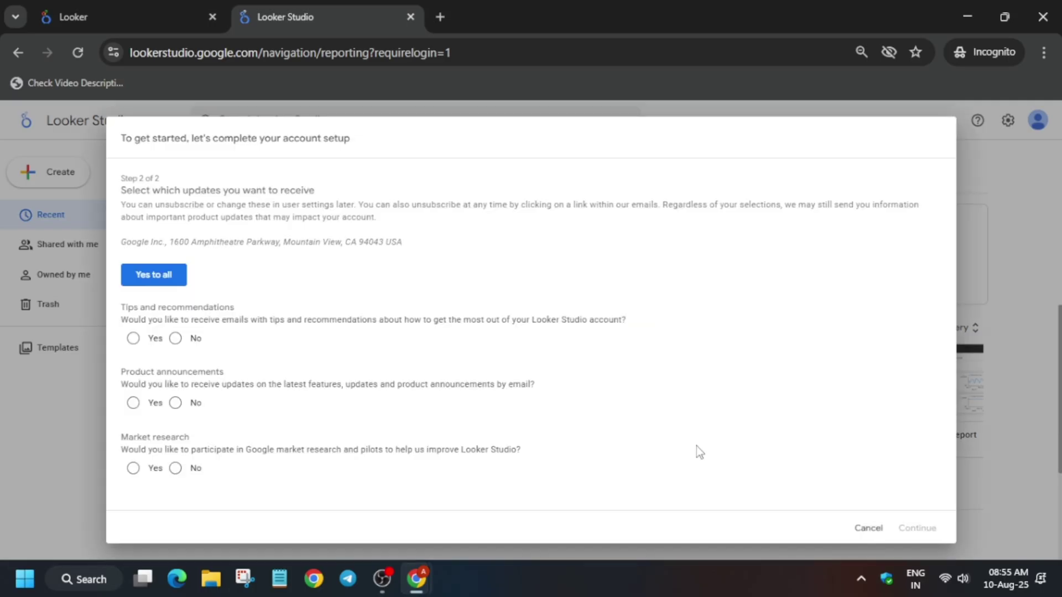
left_click(166, 279)
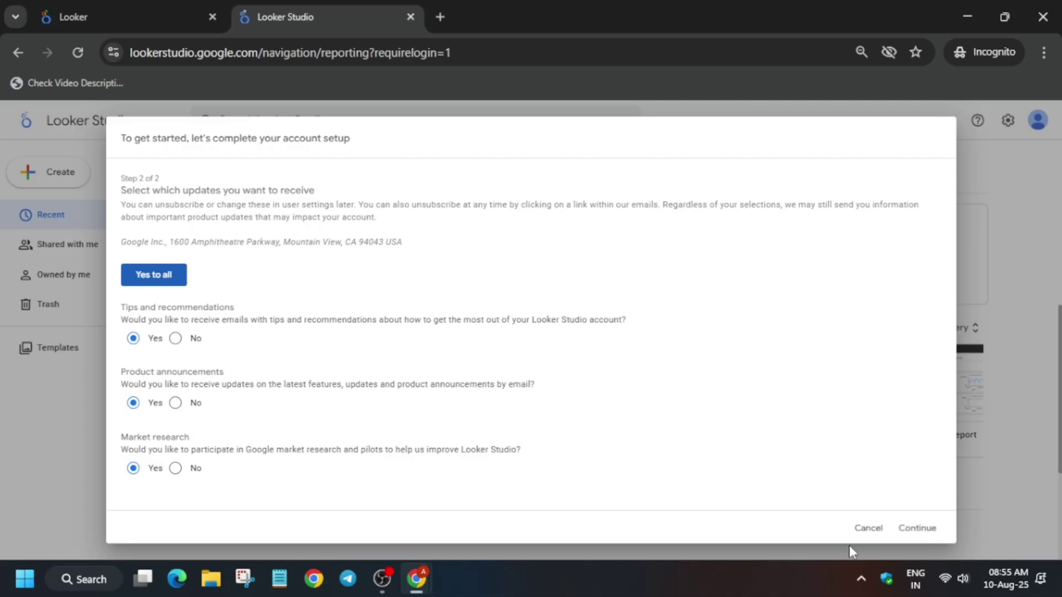
left_click(918, 528)
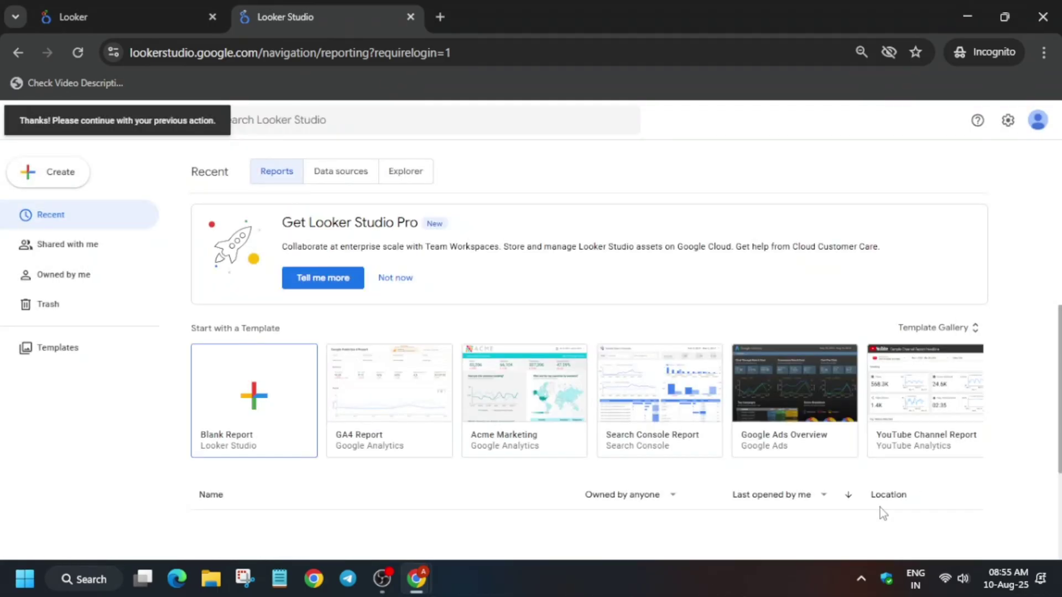
Create a blank report and authorize its BigQuery connector with the student account.
left_click(248, 400)
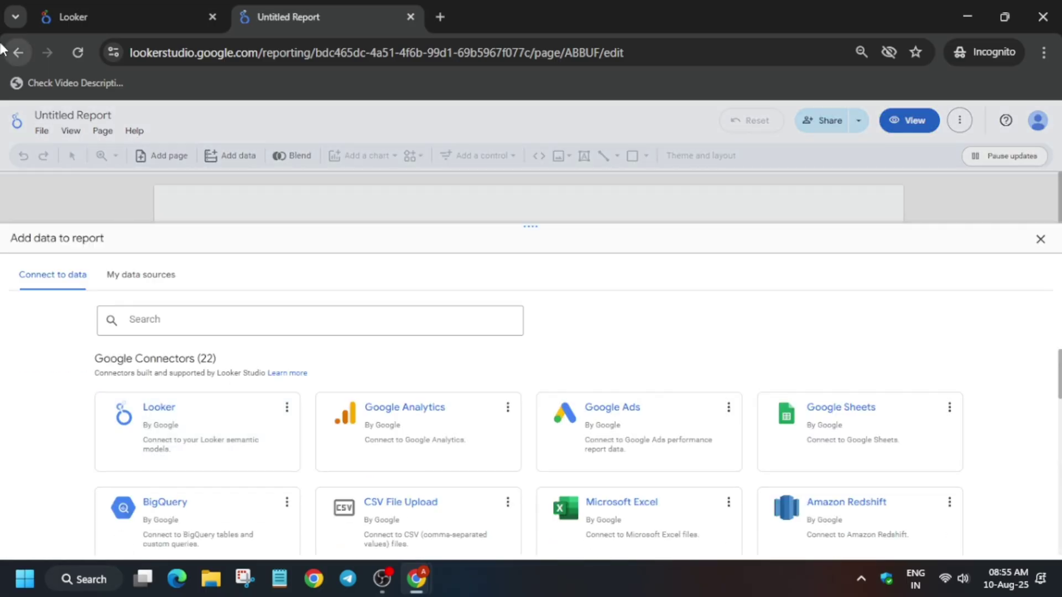
left_click(135, 500)
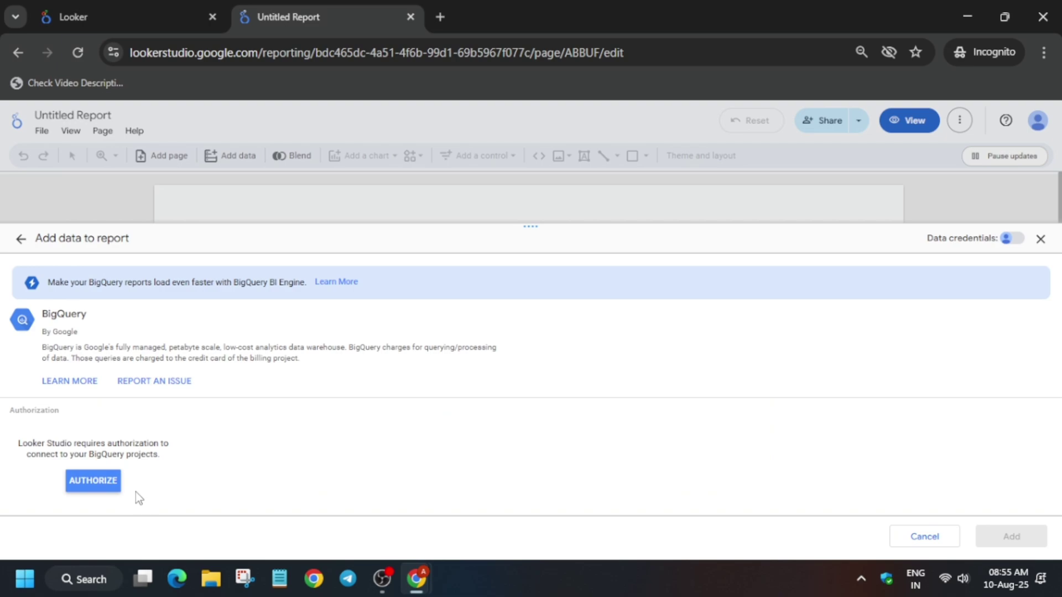
left_click(102, 493)
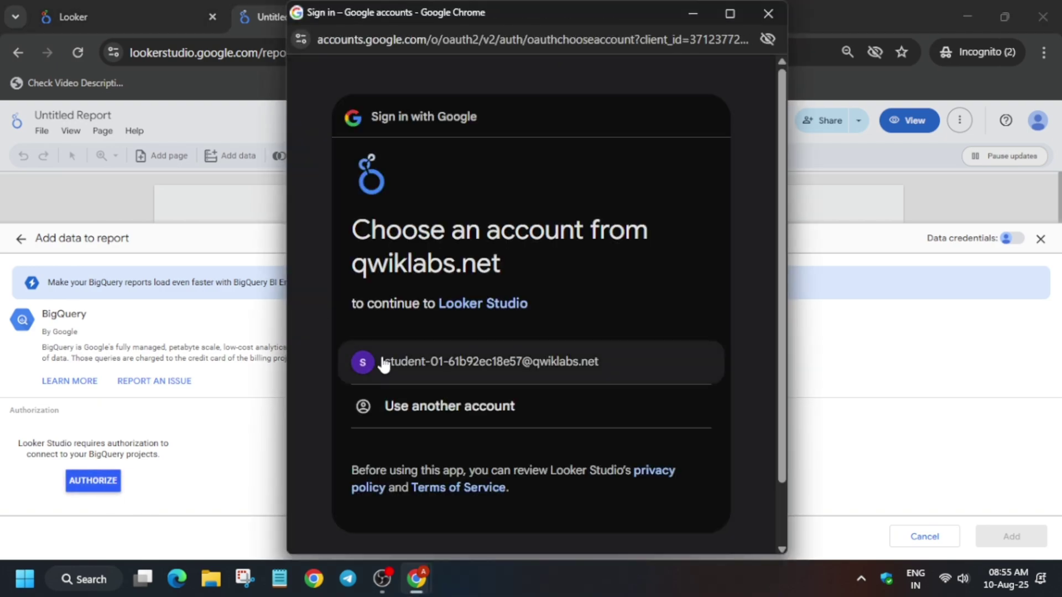
left_click(382, 362)
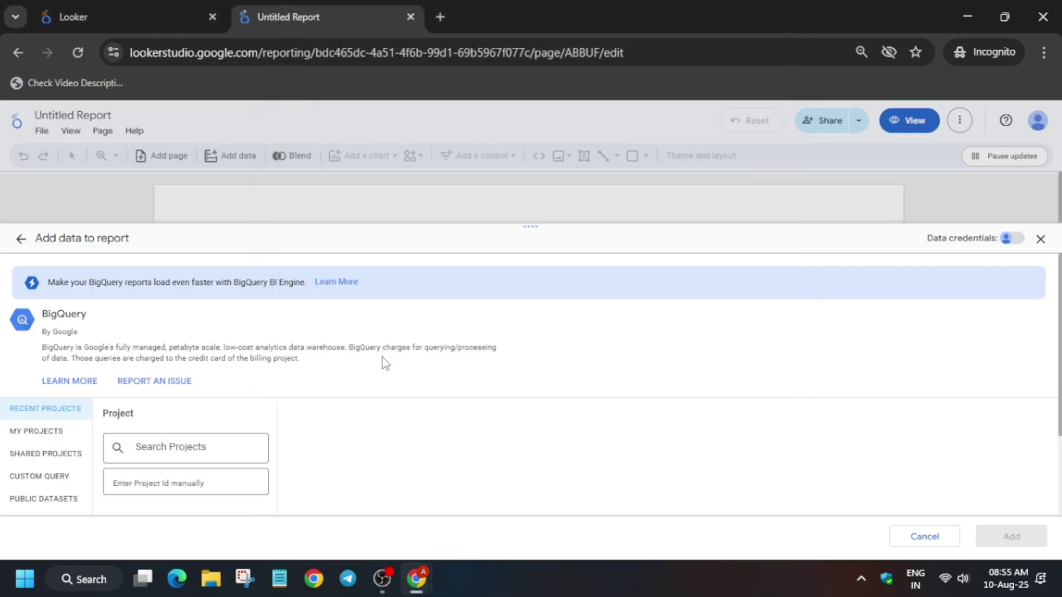
Following the Task 1 instructions, choose public datasets as the BigQuery source with qwiklabs-gcp-04-4319a81c2aff as the billing project.
key("alt+Tab")
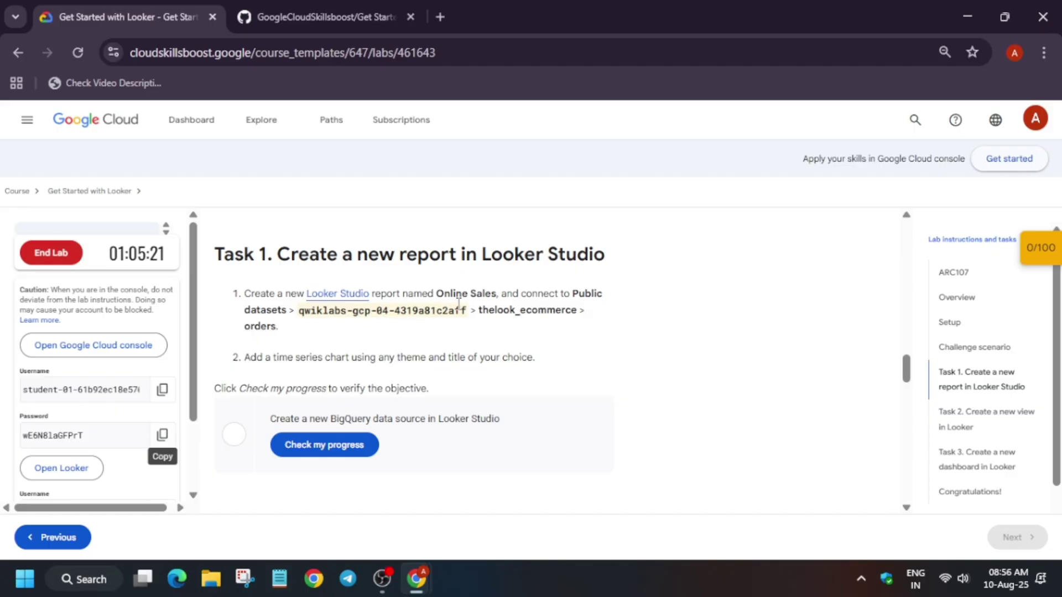
key("alt+Tab")
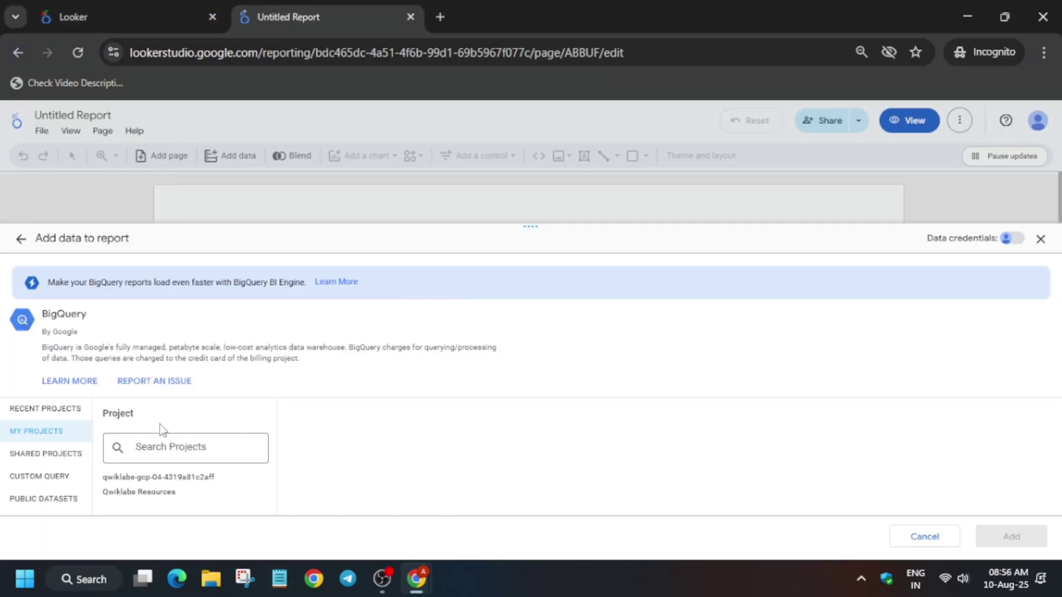
left_click(133, 479)
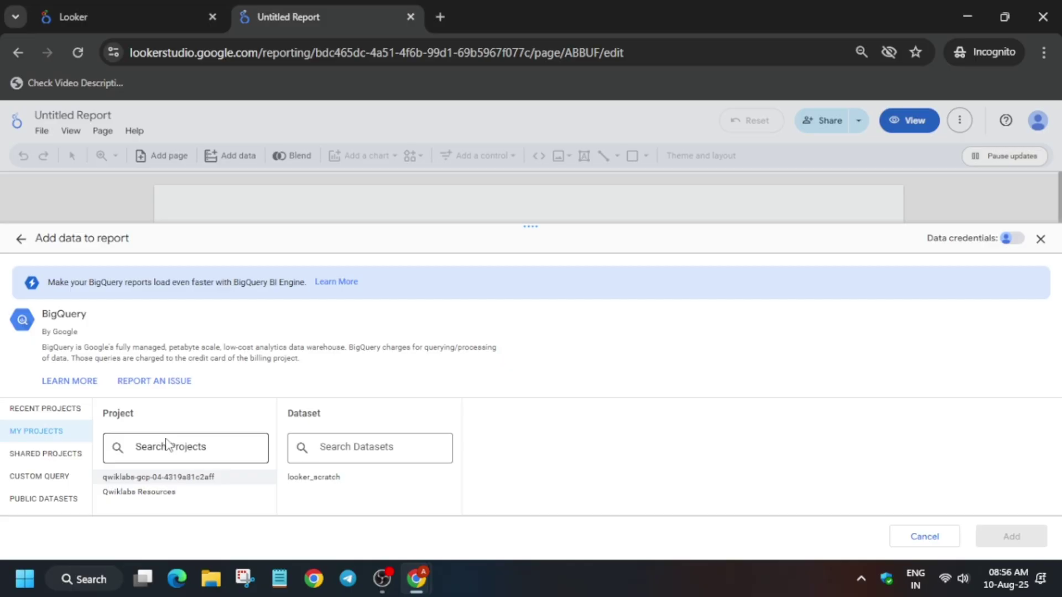
key("alt+Tab")
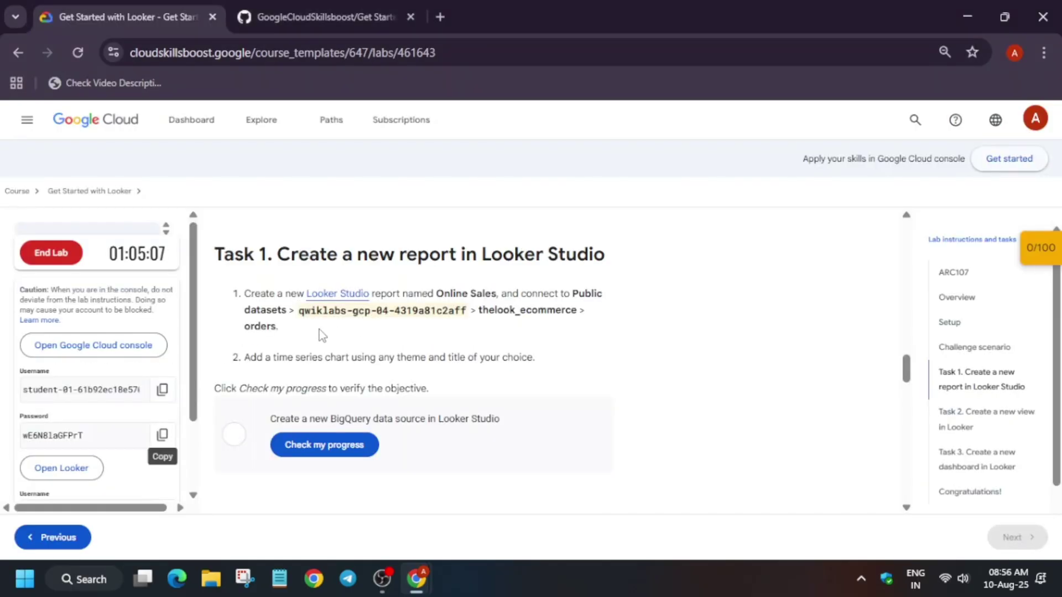
key("alt+Tab")
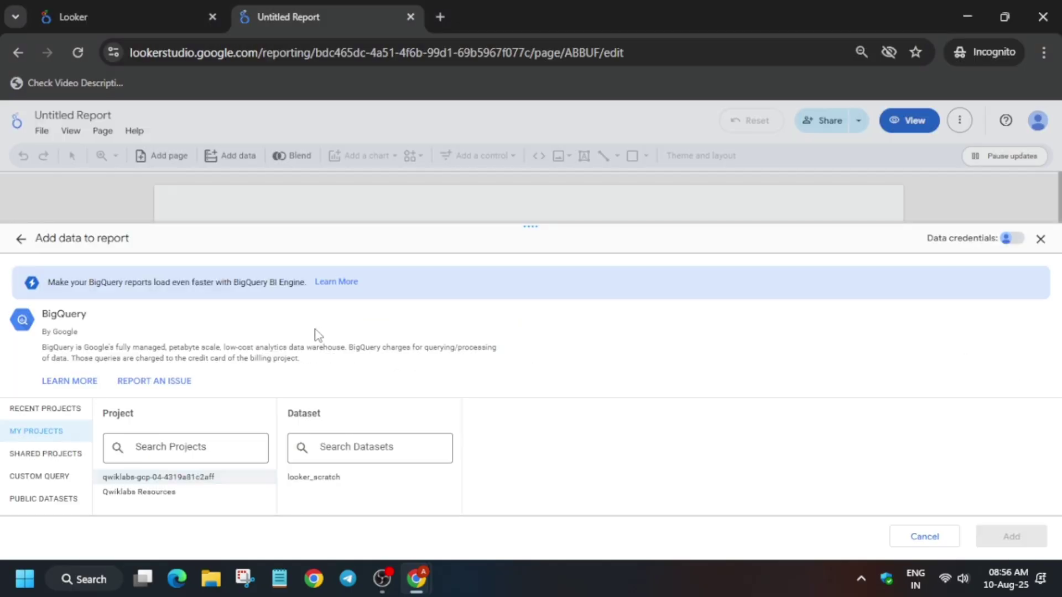
left_click(64, 506)
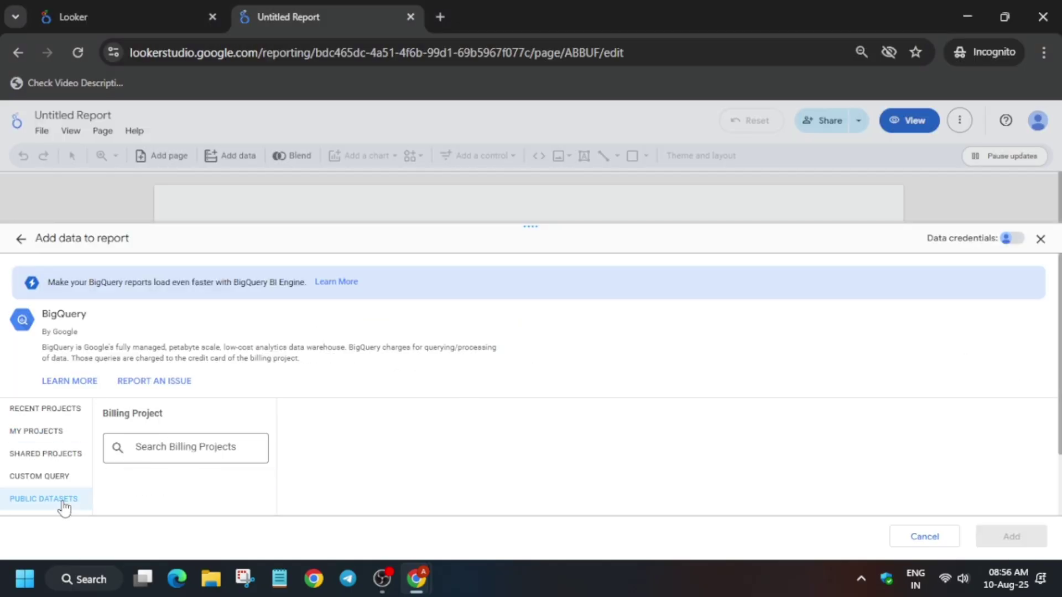
left_click(144, 479)
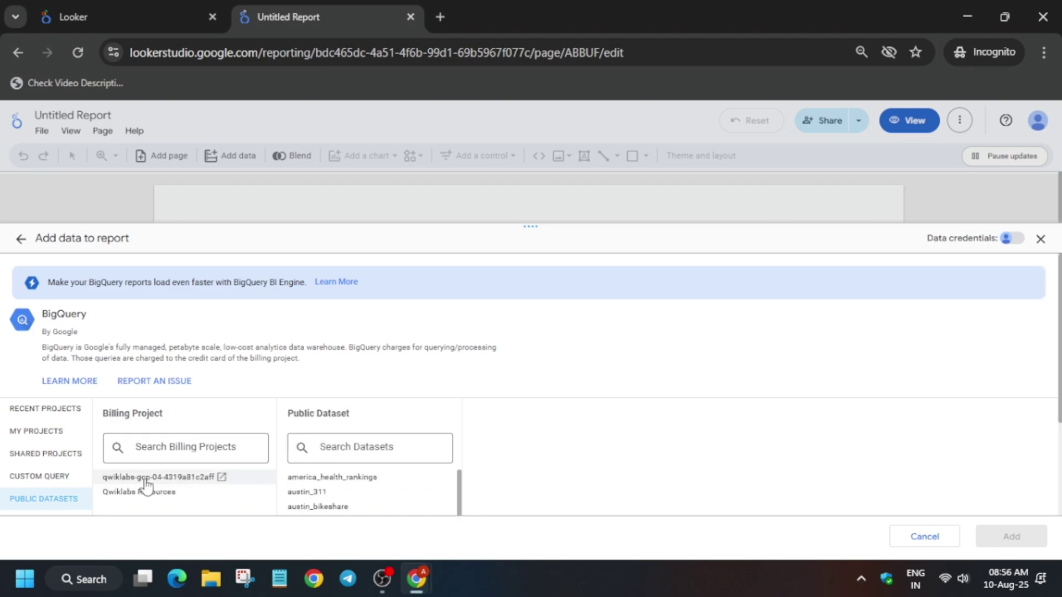
Copy the dataset name thelook_ecommerce from the lab page, search the public datasets for it and select it.
key("alt+Tab")
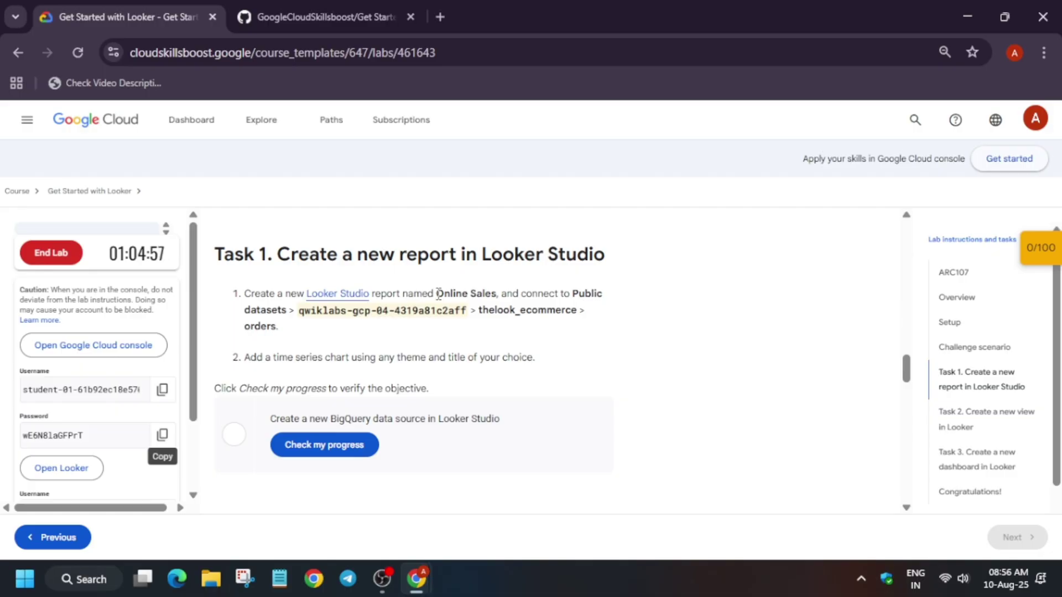
left_click_drag(482, 310, 566, 311)
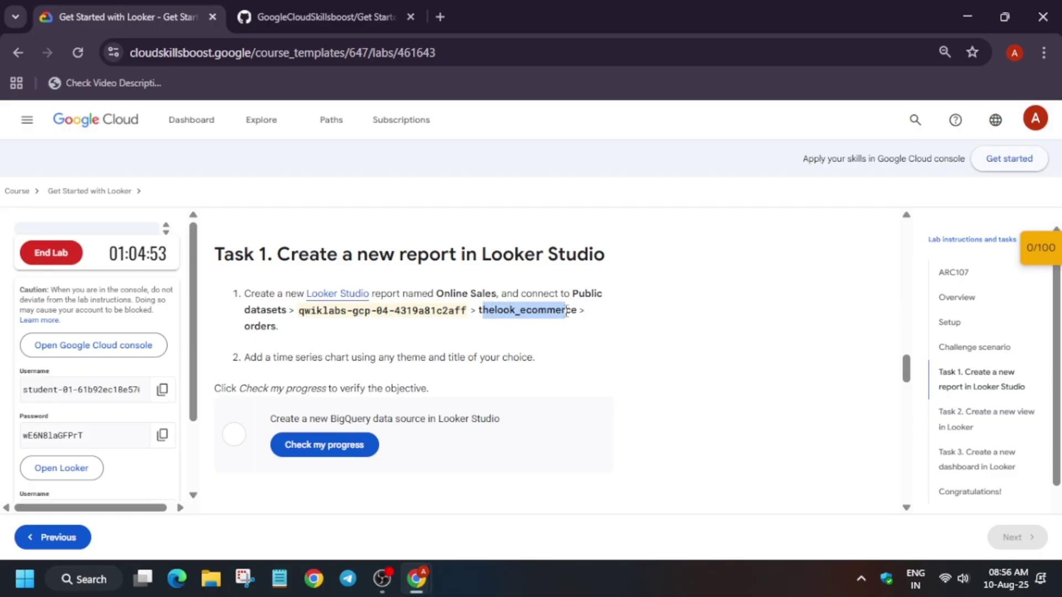
left_click(440, 331)
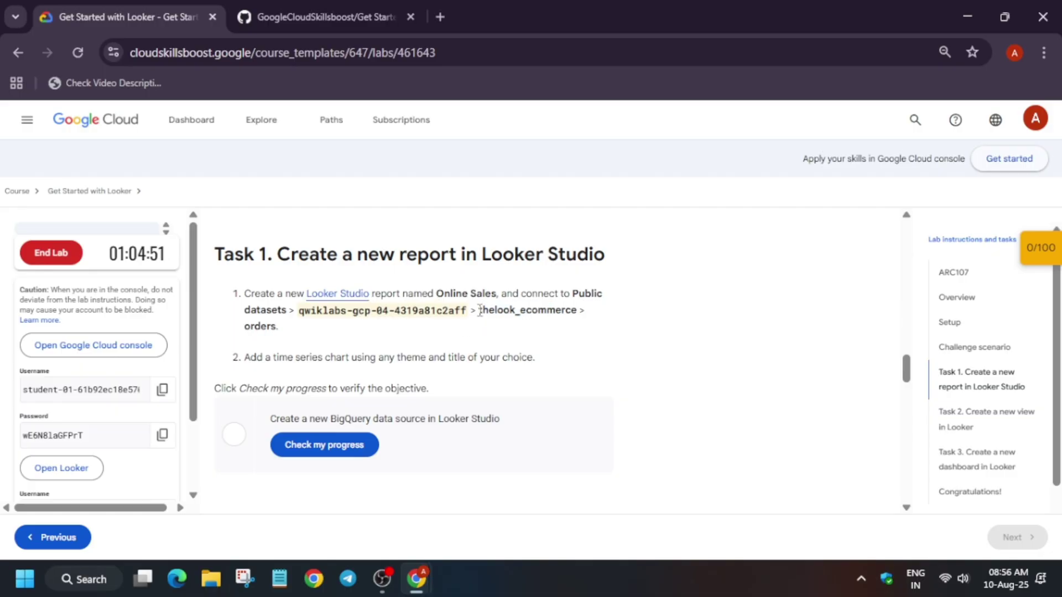
left_click_drag(490, 311, 582, 318)
key("ctrl+c")
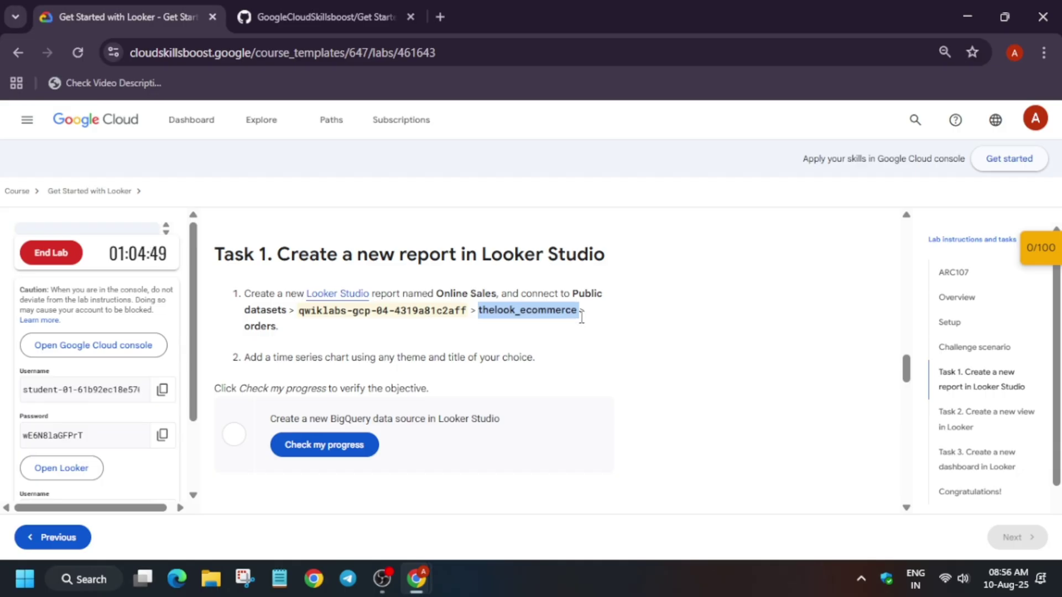
key("alt+Tab")
left_click(374, 448)
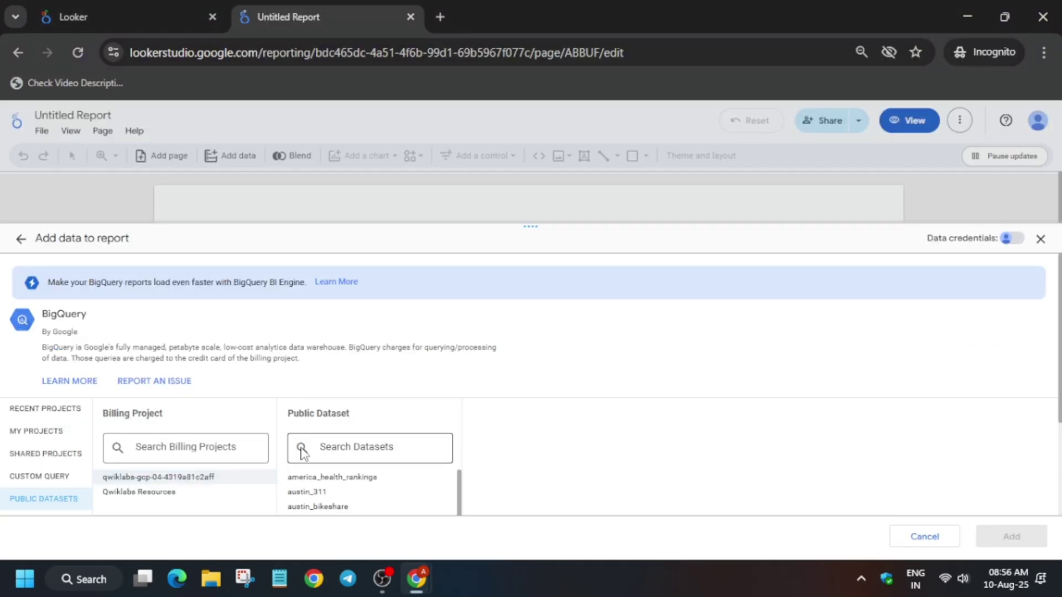
key("ctrl+v")
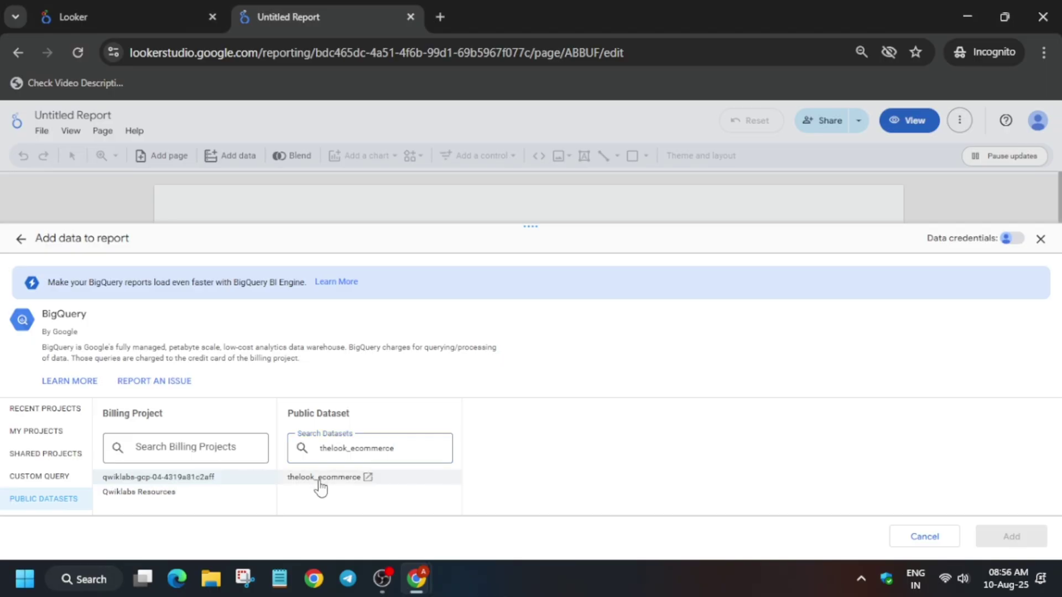
left_click(319, 484)
Find the orders table using its name copied from the lab page and add it to the report as data.
key("alt+Tab")
left_click_drag(245, 330, 280, 327)
key("ctrl+c")
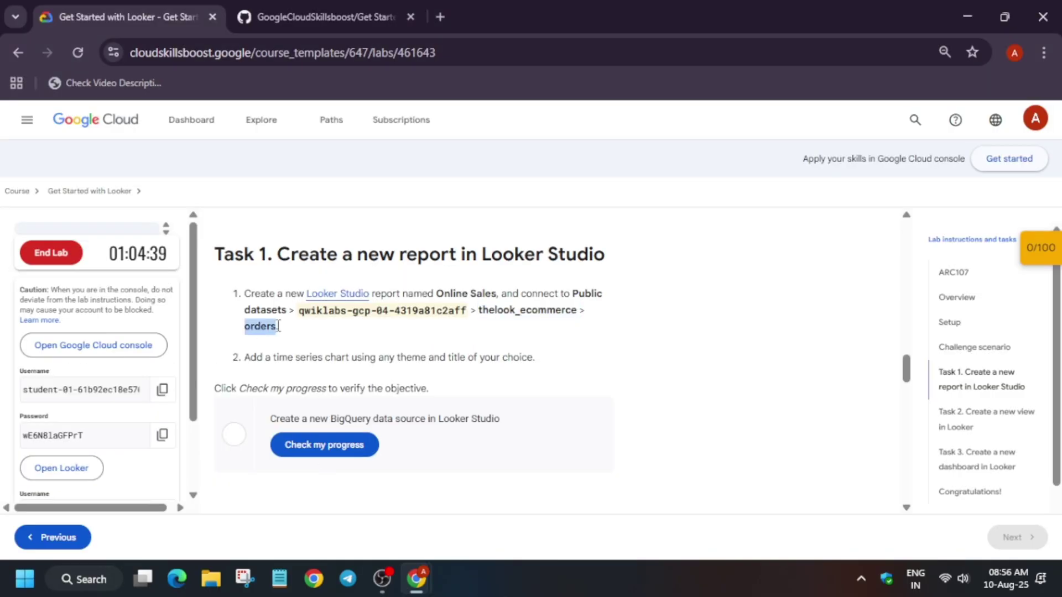
key("alt+Tab")
left_click(566, 458)
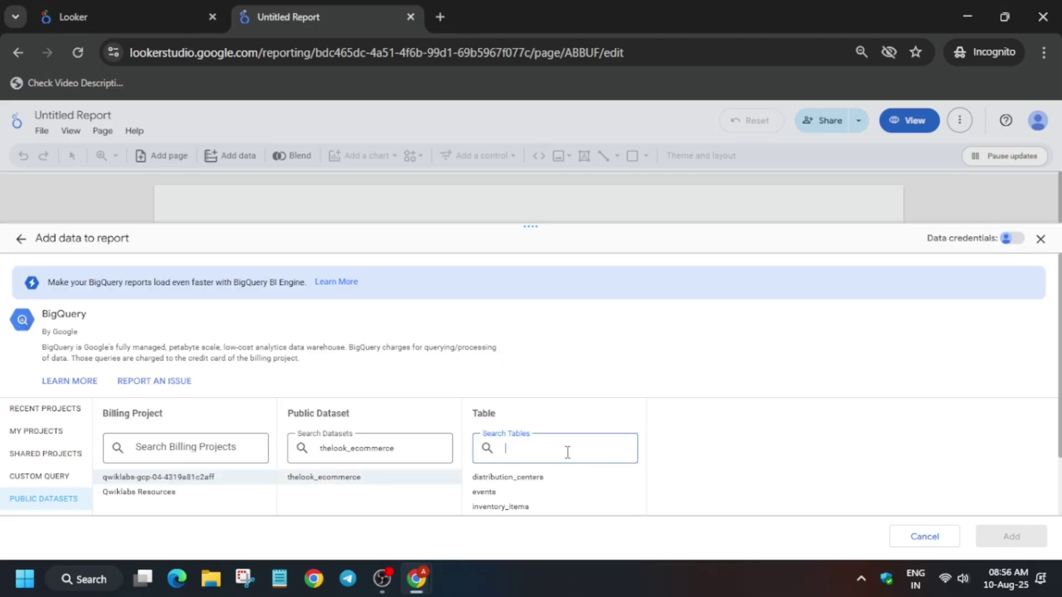
key("ctrl+v")
left_click(477, 477)
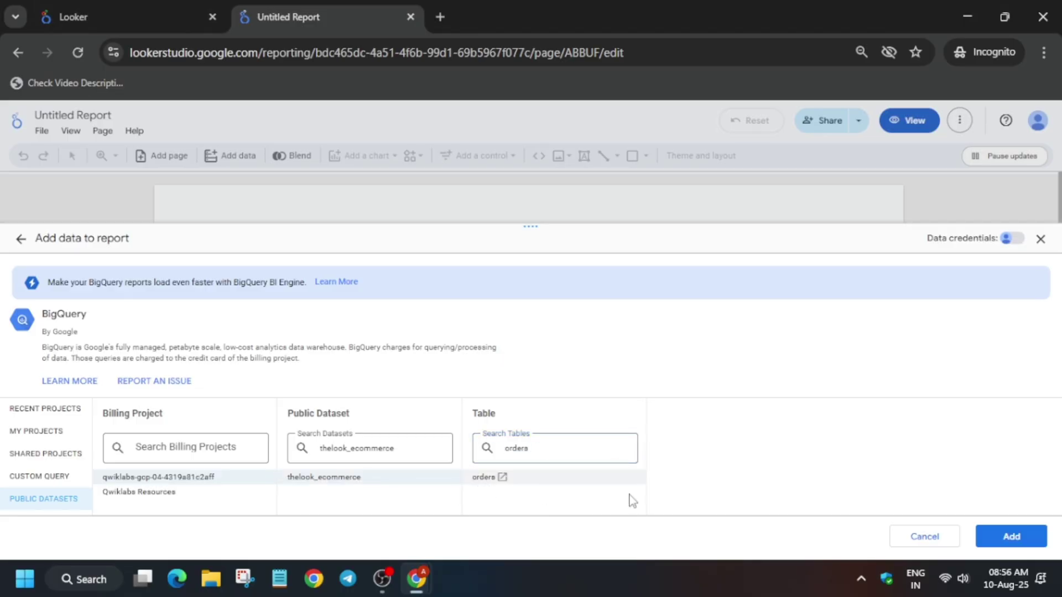
left_click(1002, 536)
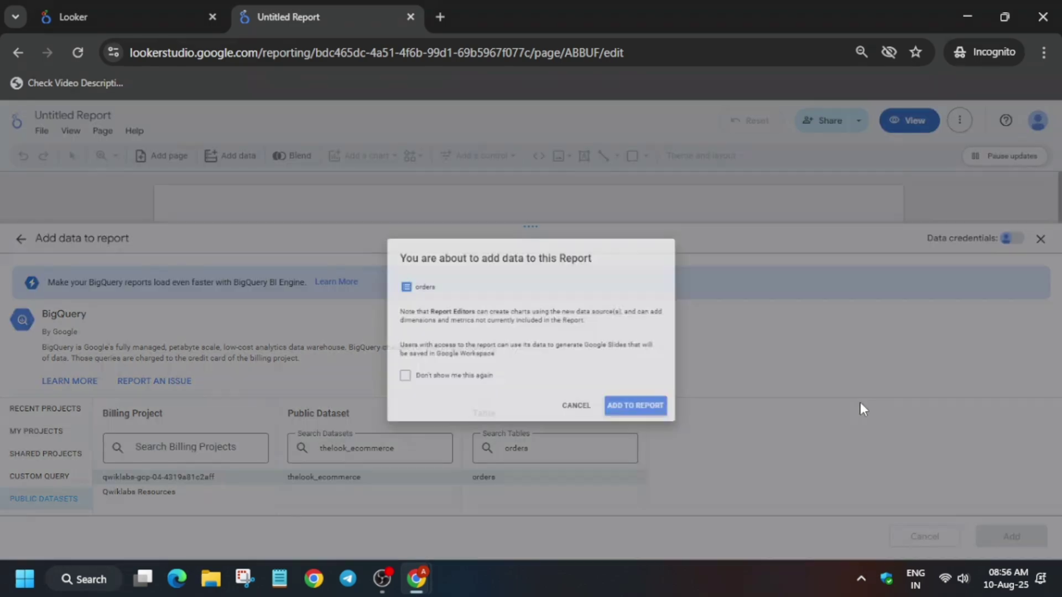
left_click(671, 423)
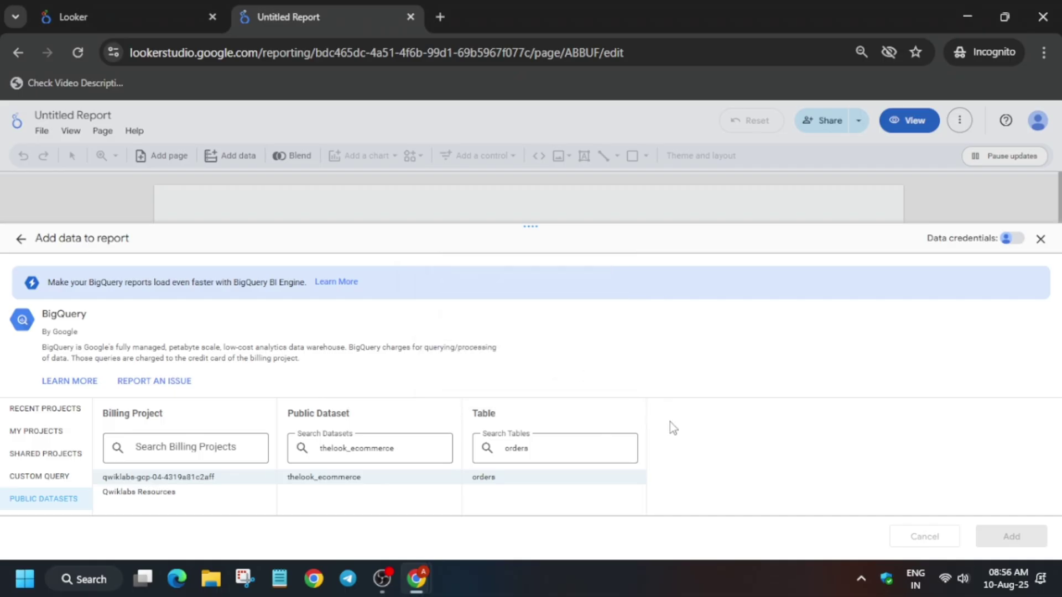
Rename the report Online Sales with the name copied from the lab page, and check the lab progress for Task 1.
key("alt+Tab")
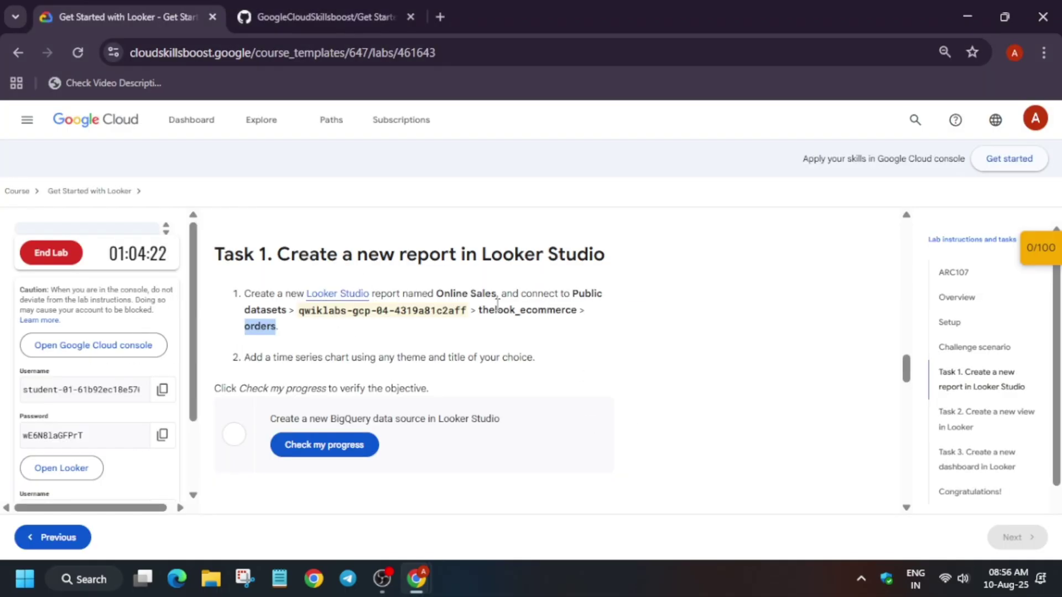
left_click_drag(438, 293, 498, 293)
key("ctrl+c")
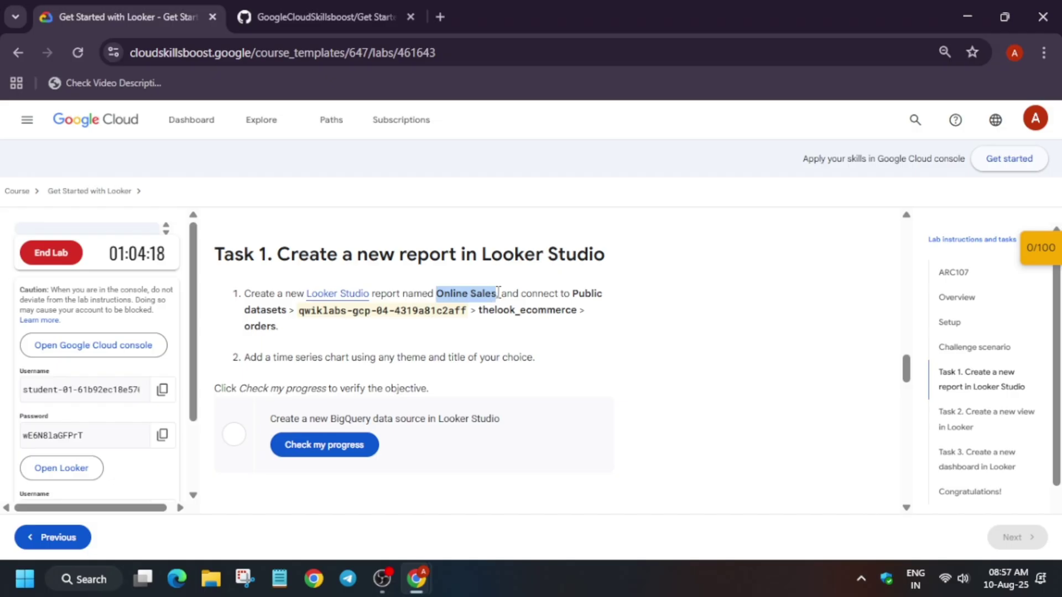
key("alt+Tab")
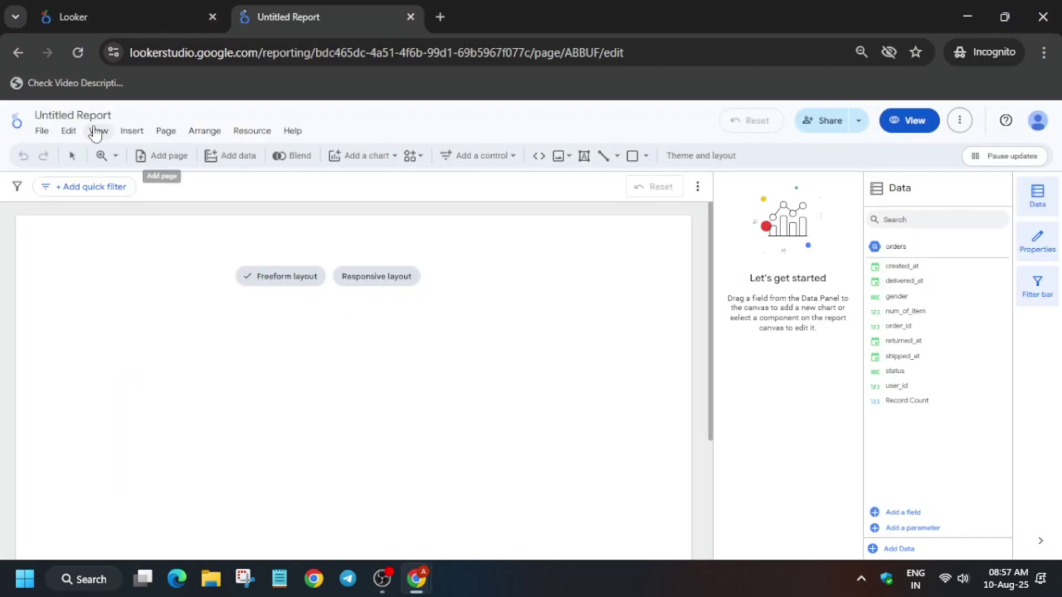
double_click(87, 114)
key("ctrl+a")
key("ctrl+v")
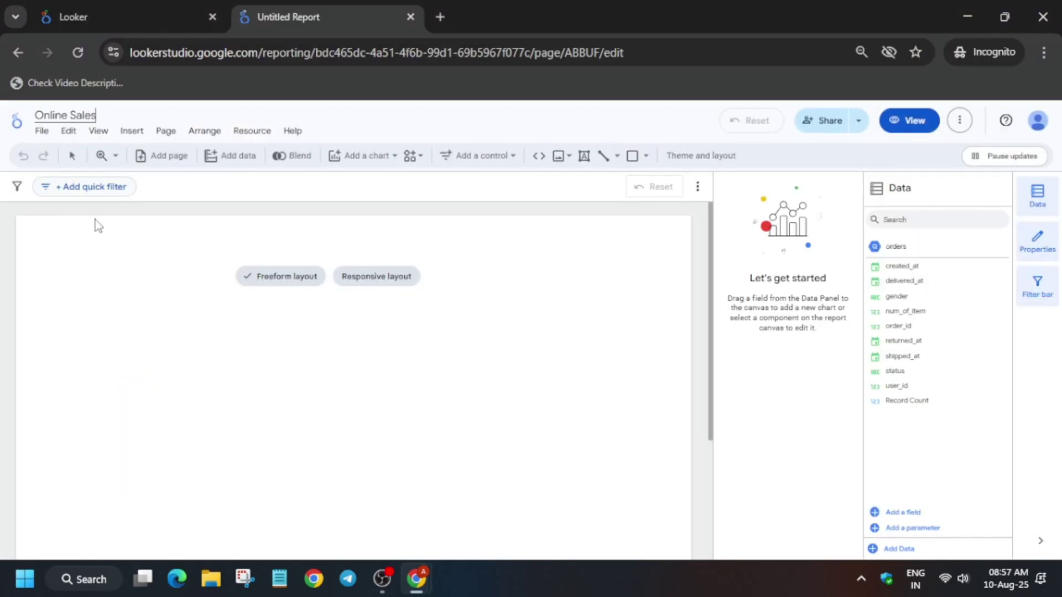
left_click(110, 255)
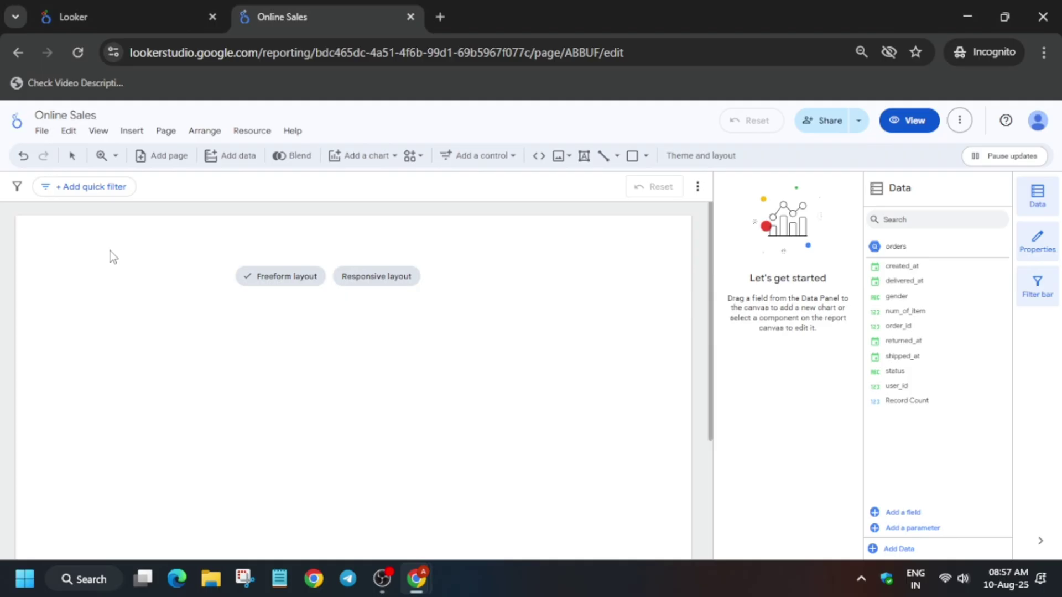
key("alt+Tab")
left_click(344, 441)
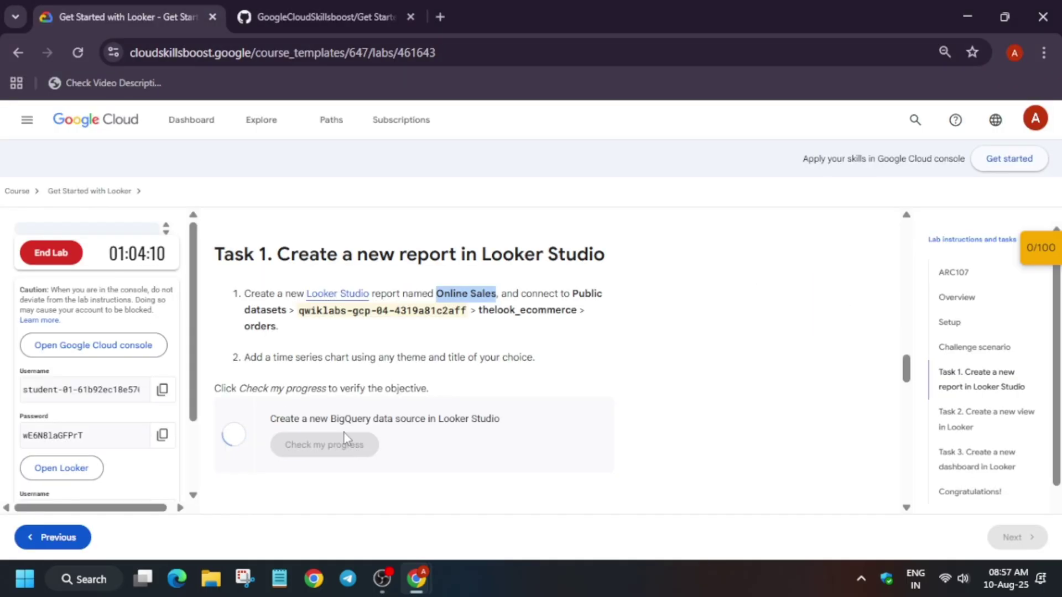
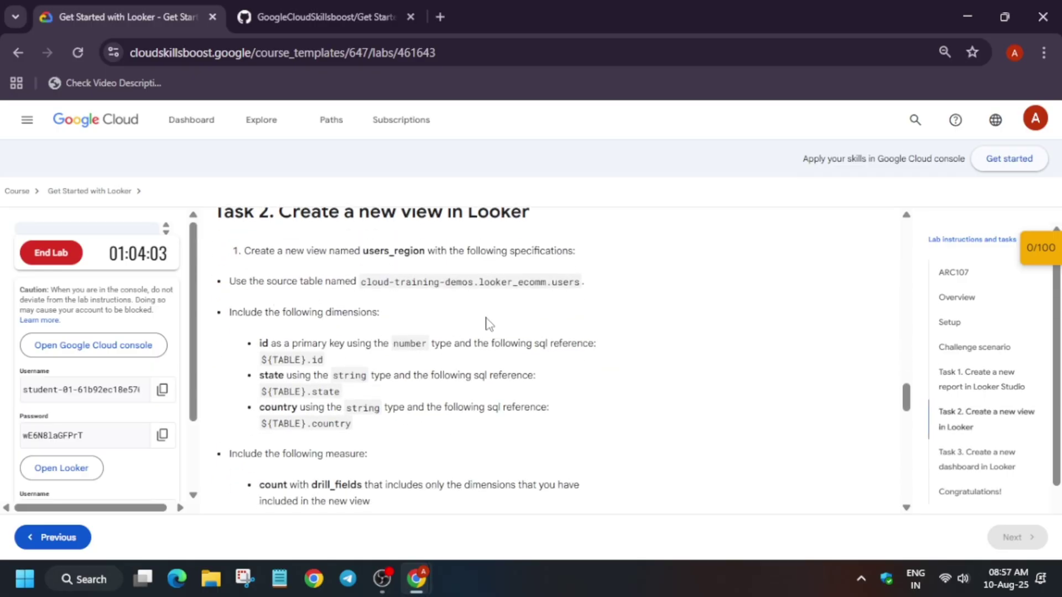
Switch to Looker, turn on Development Mode and open the qwiklabs-ecommerce LookML project.
key("alt+Tab")
left_click(166, 8)
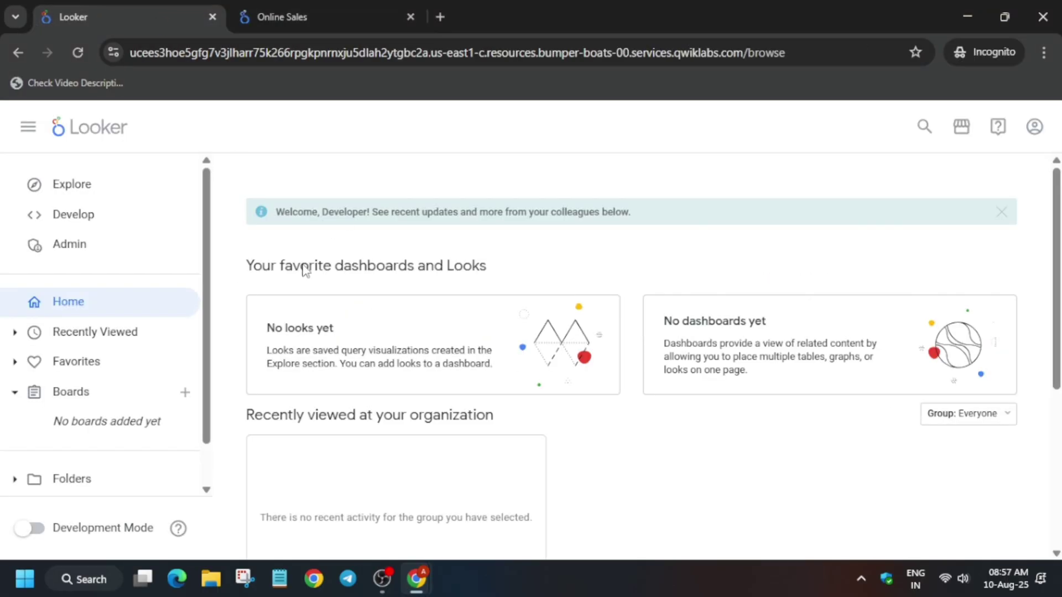
left_click(23, 528)
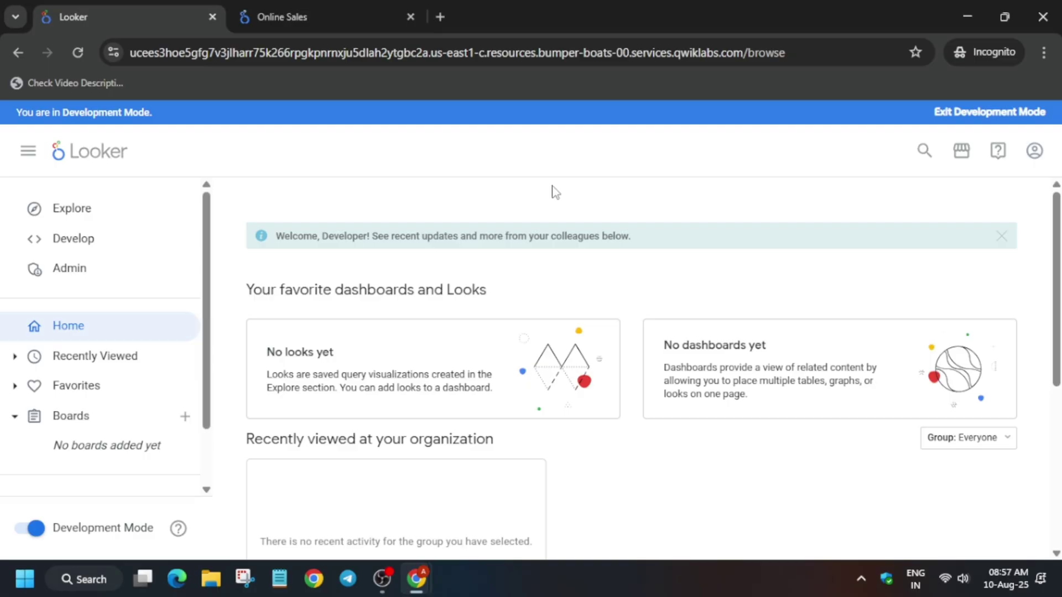
left_click(147, 246)
left_click(66, 399)
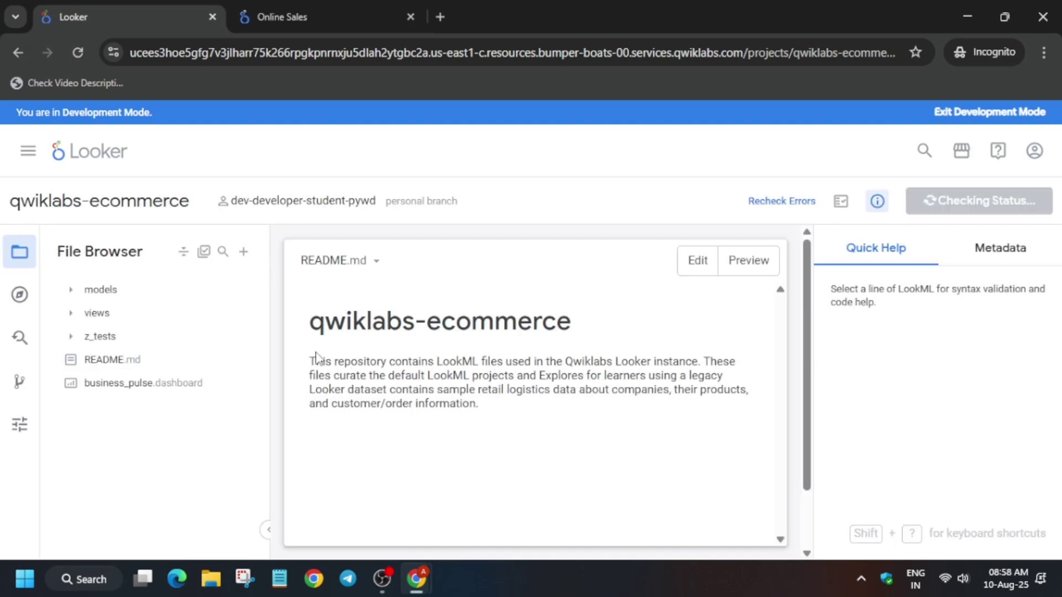
Switch to the lab page, find the Task 2 specifications and copy the view name users_region.
key("alt+Tab")
scroll(494, 396, "down", 5)
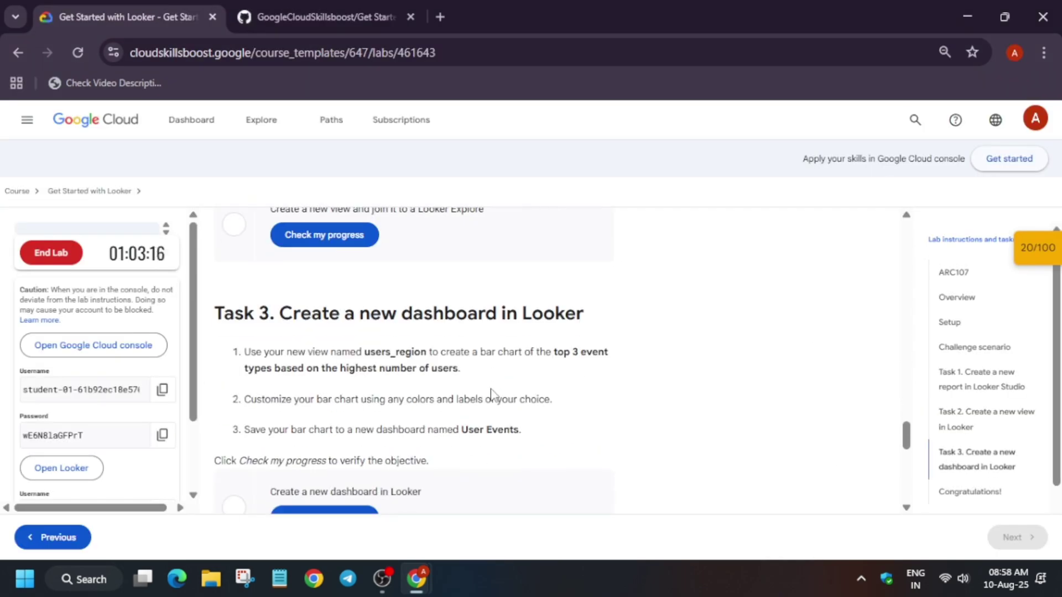
scroll(494, 396, "up", 5)
scroll(494, 396, "down", 3)
scroll(493, 393, "up", 3)
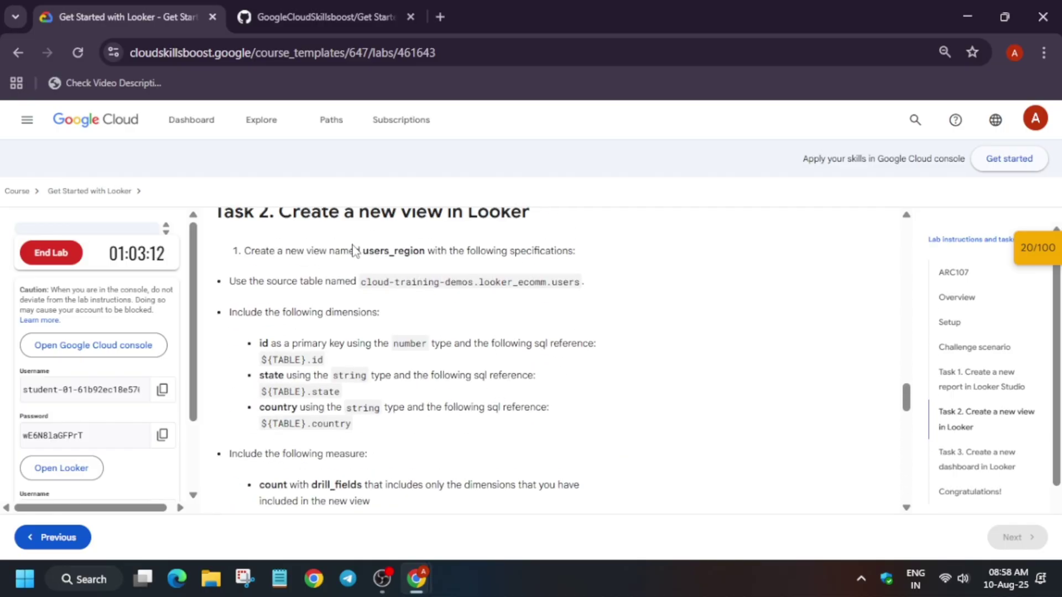
left_click_drag(365, 253, 426, 256)
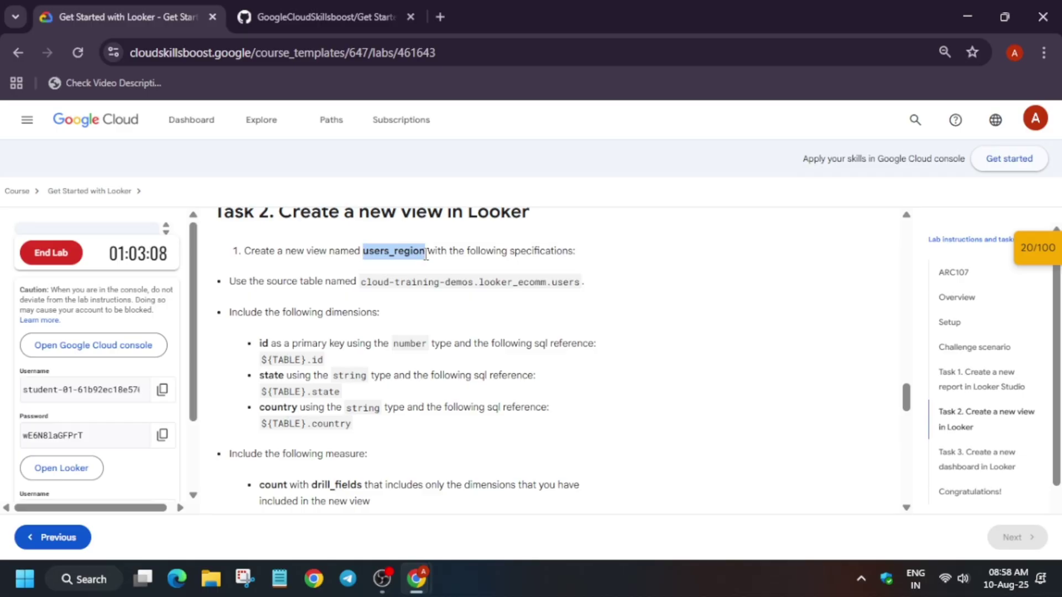
Return to Looker and create a view file named users_region in the project's views folder.
key("alt+Tab")
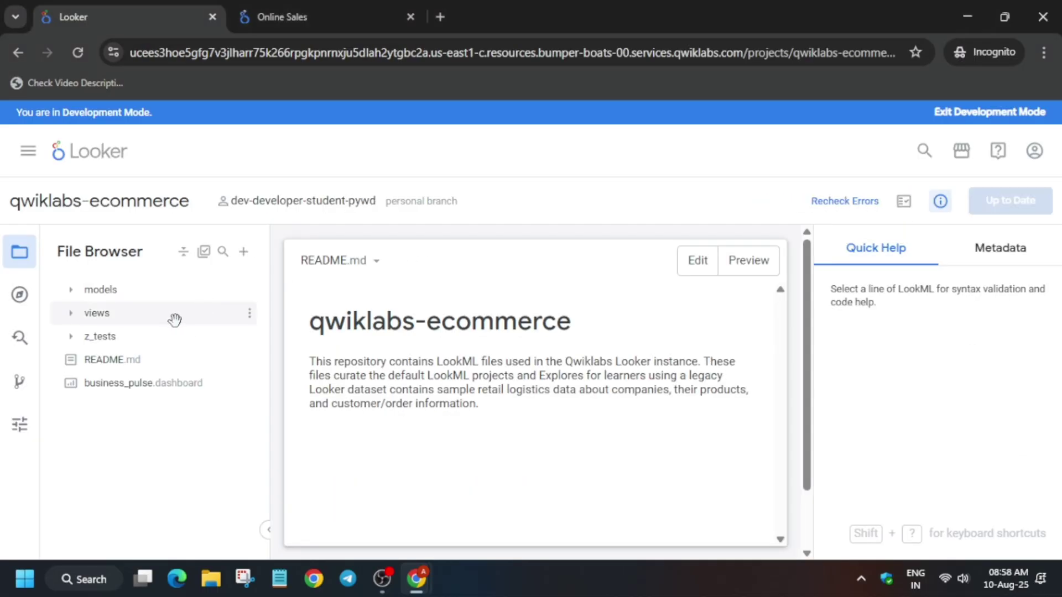
left_click(71, 313)
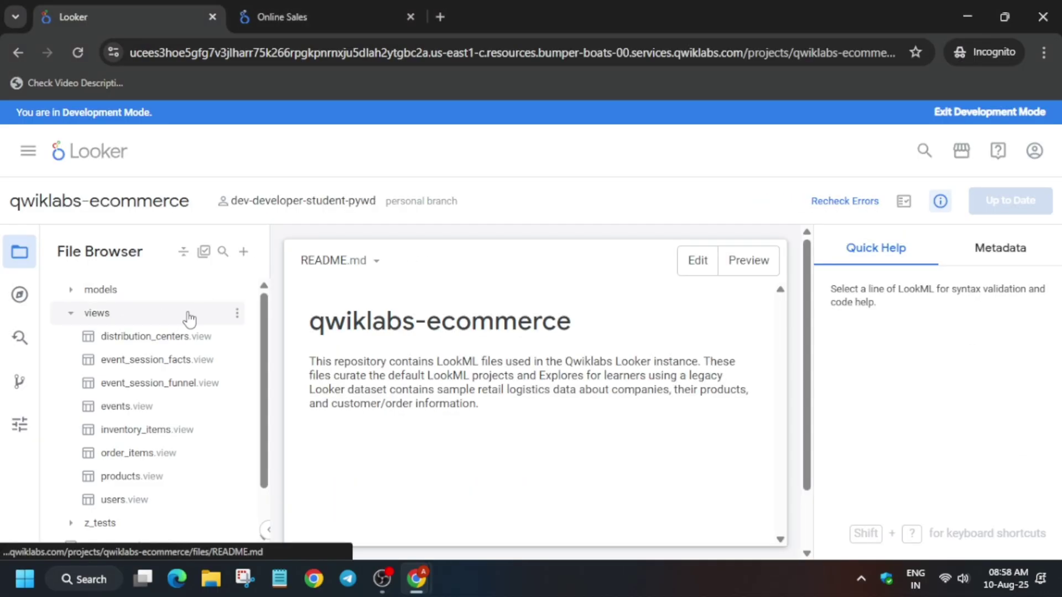
left_click(237, 313)
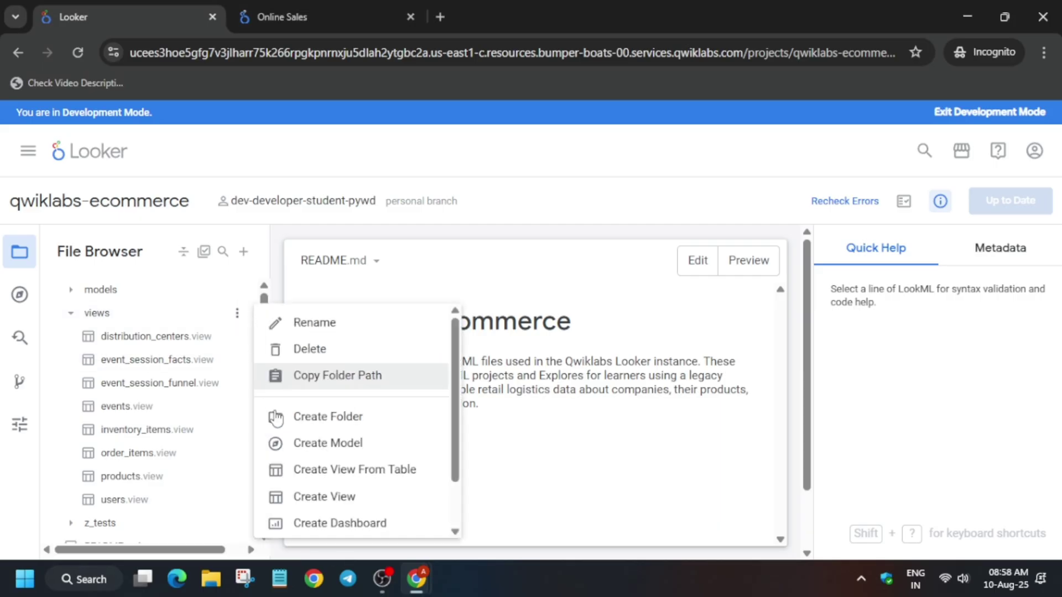
left_click(328, 497)
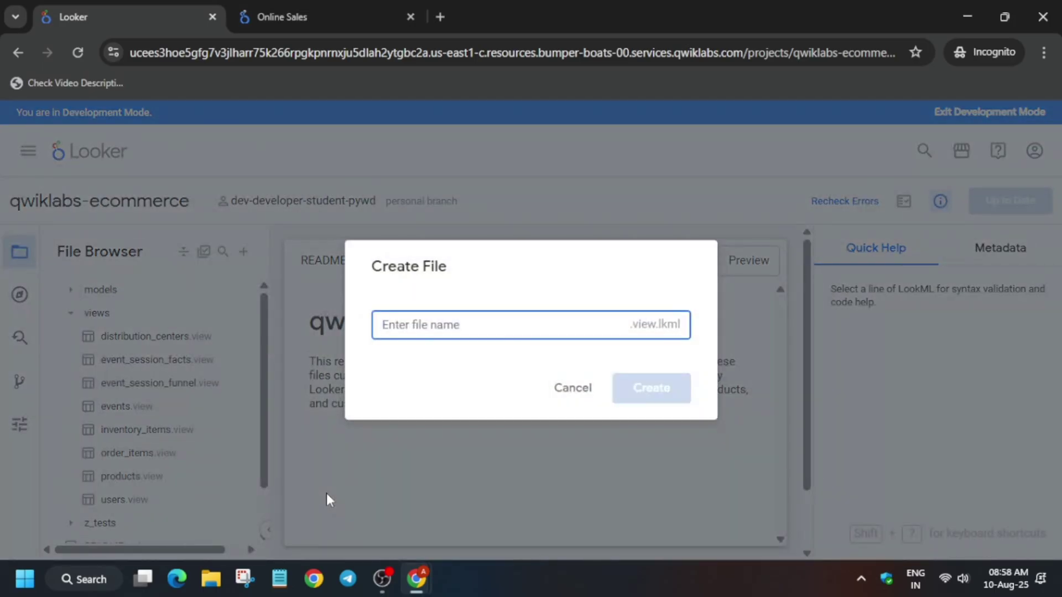
type("users_region")
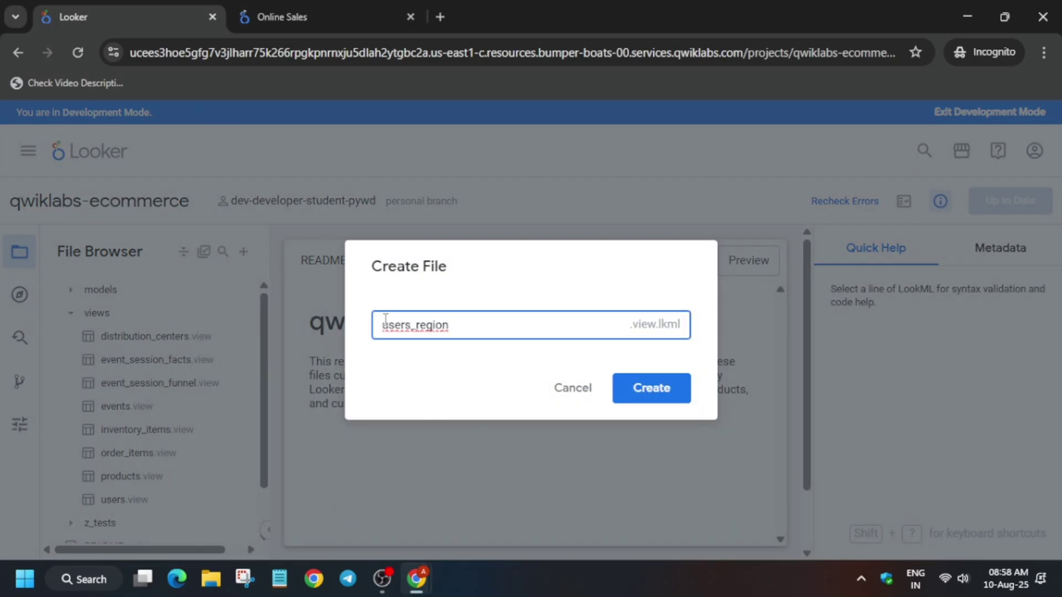
left_click(665, 398)
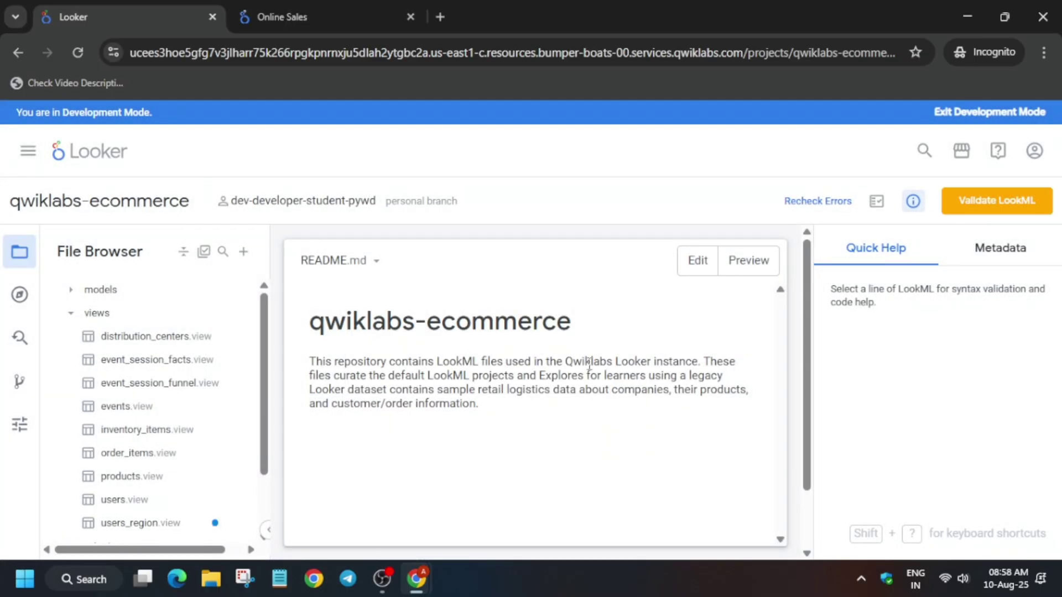
Open the users_region view file and clear all of its default code.
left_click(133, 522)
key("alt+Tab")
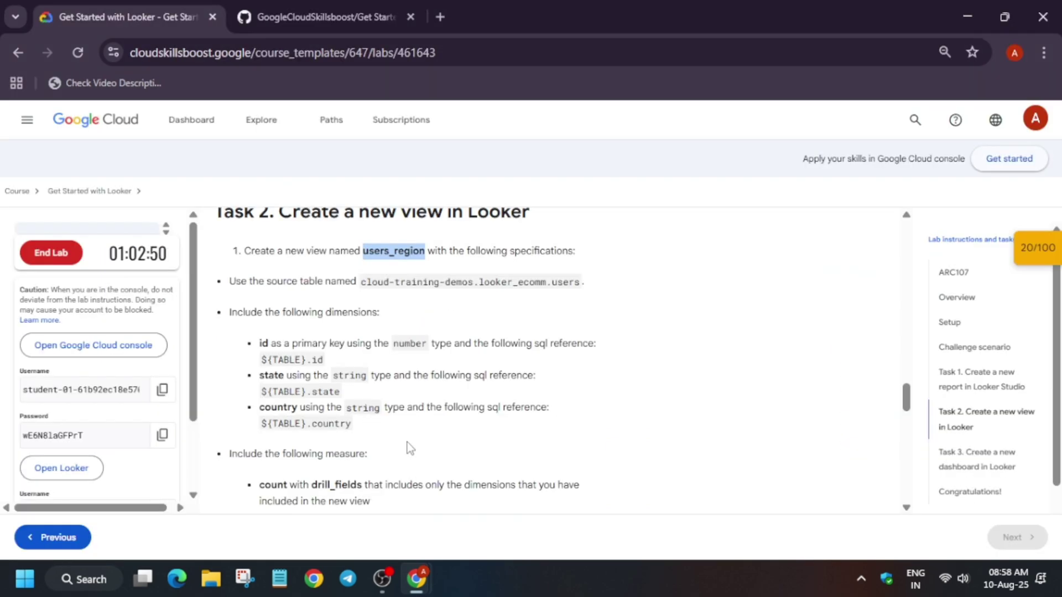
key("alt+Tab")
key("ctrl+a")
key("BackSpace")
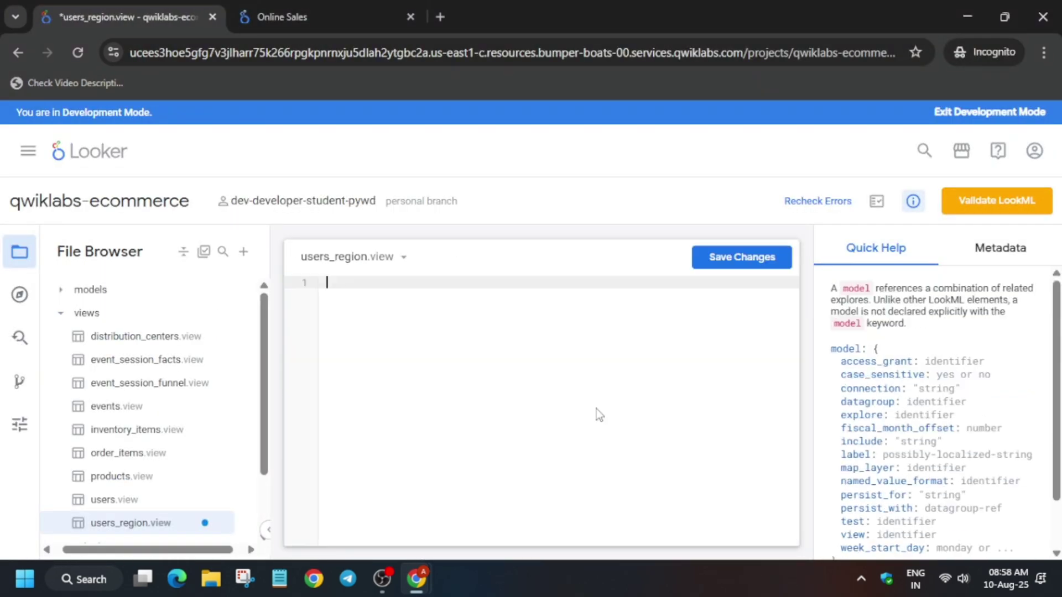
Copy the users_region view code from the GitHub page, paste it into the empty view file and save it.
key("alt+Tab")
left_click(326, 17)
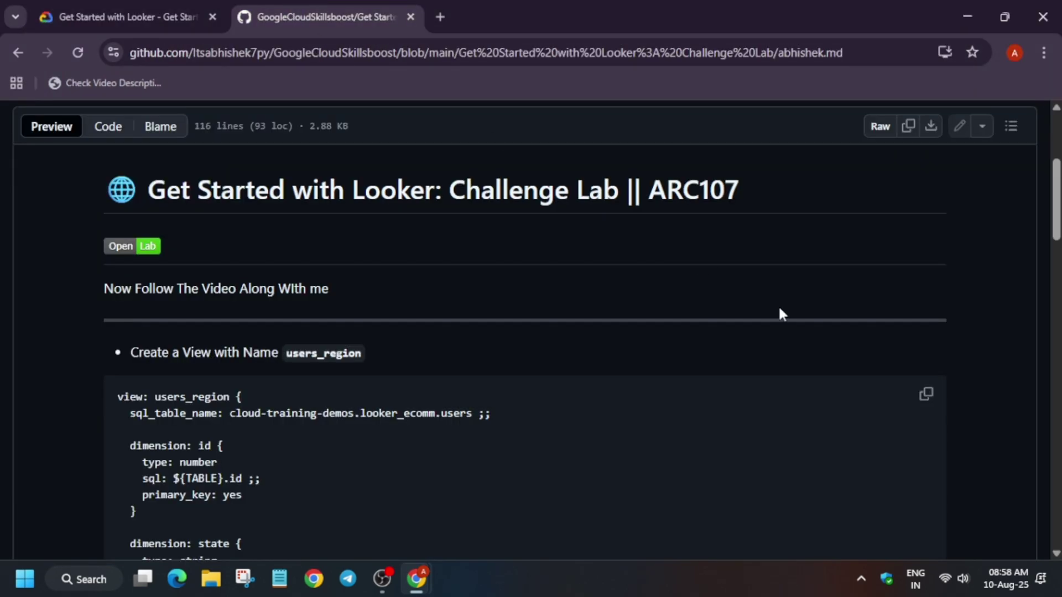
scroll(807, 318, "down", 2)
left_click(925, 311)
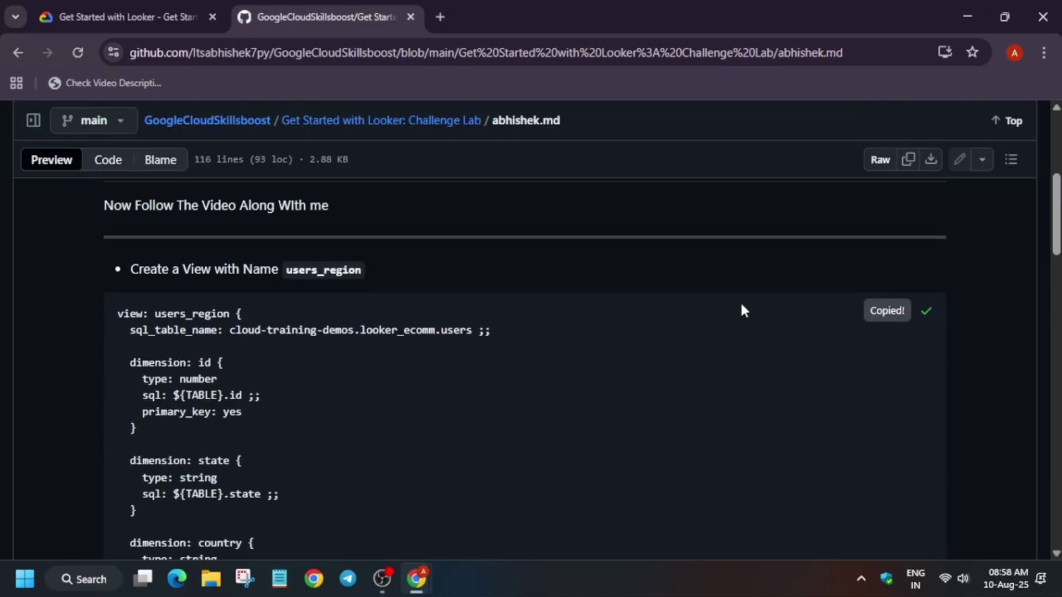
key("alt+Tab")
key("ctrl+v")
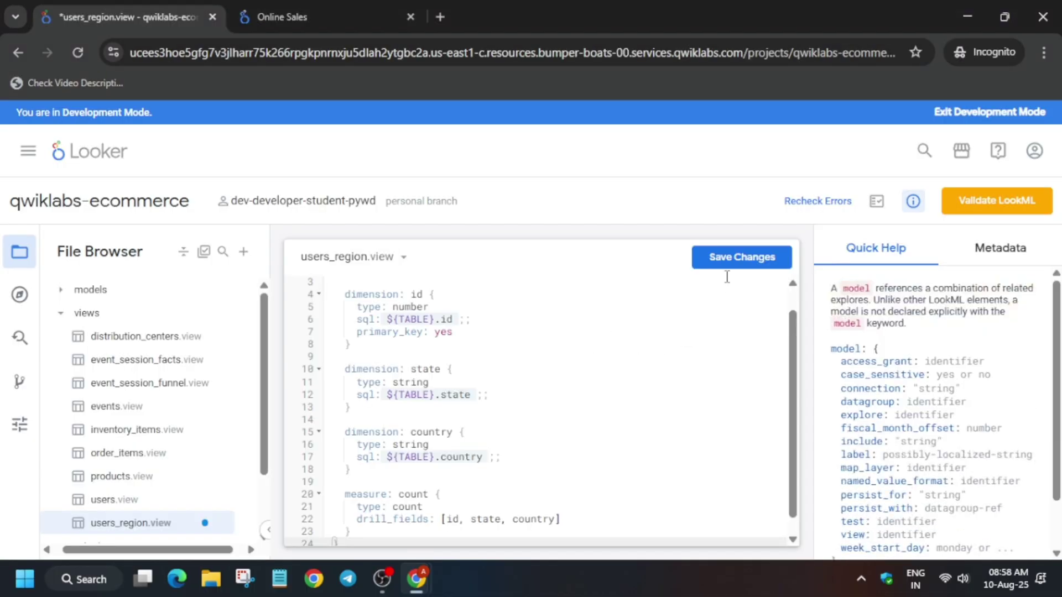
left_click(730, 258)
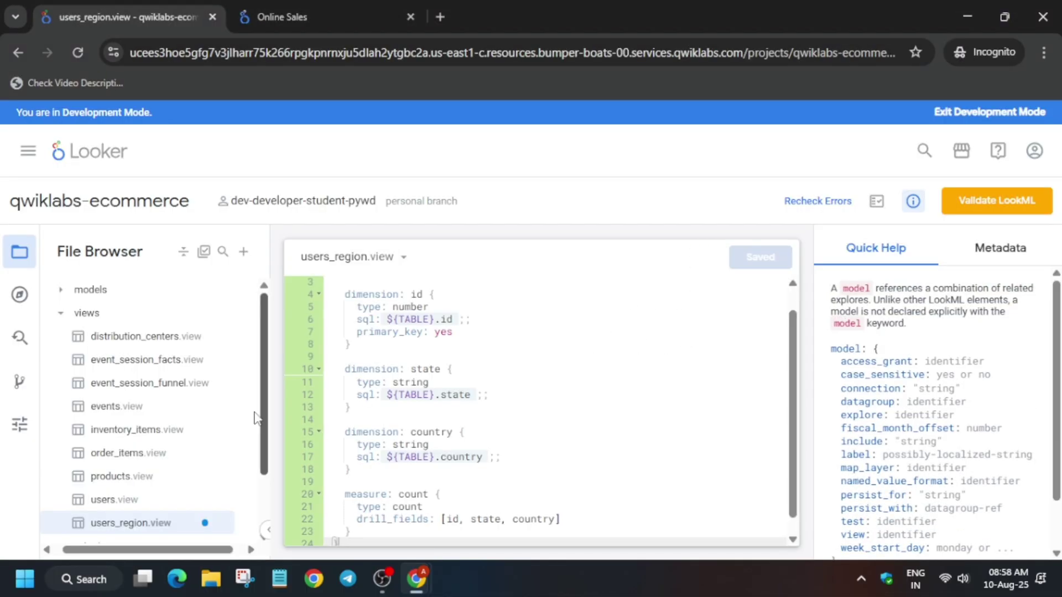
Open the training_ecommerce model file in Looker and copy its replacement code from the GitHub page.
left_click(146, 295)
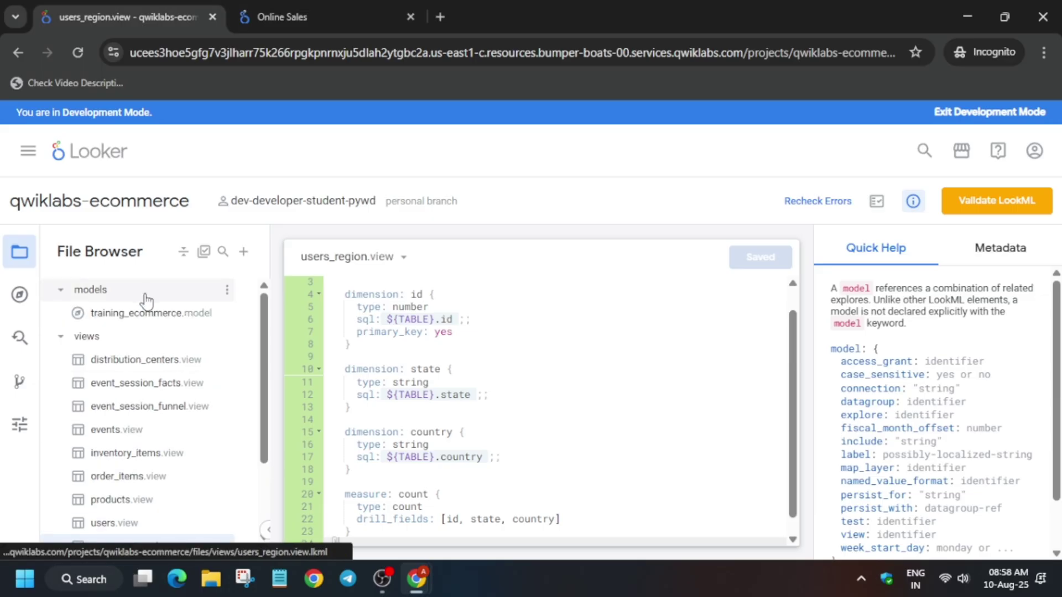
left_click(143, 323)
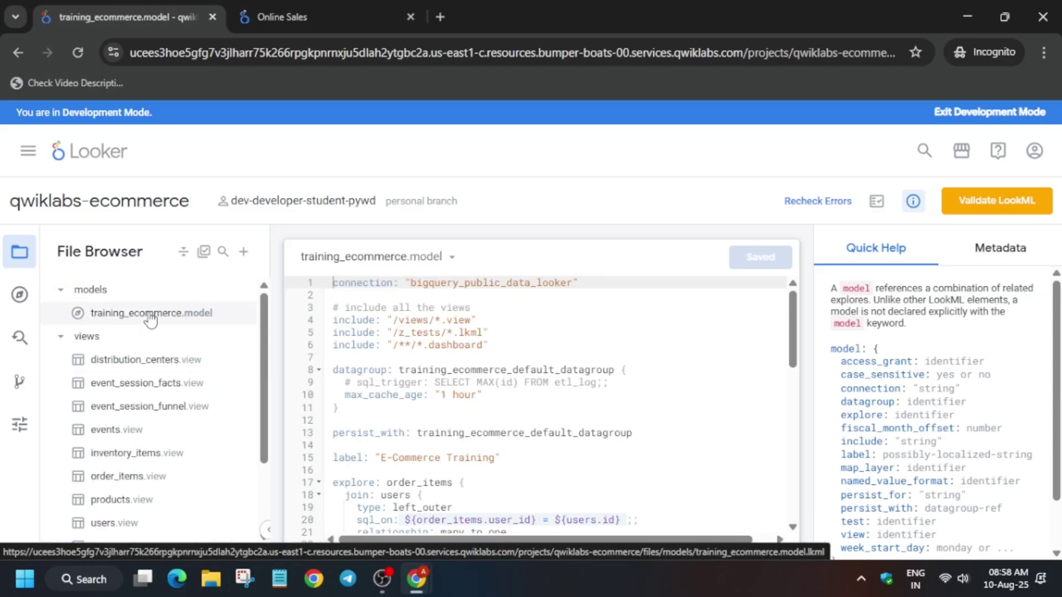
key("alt+Tab")
scroll(533, 429, "down", 15)
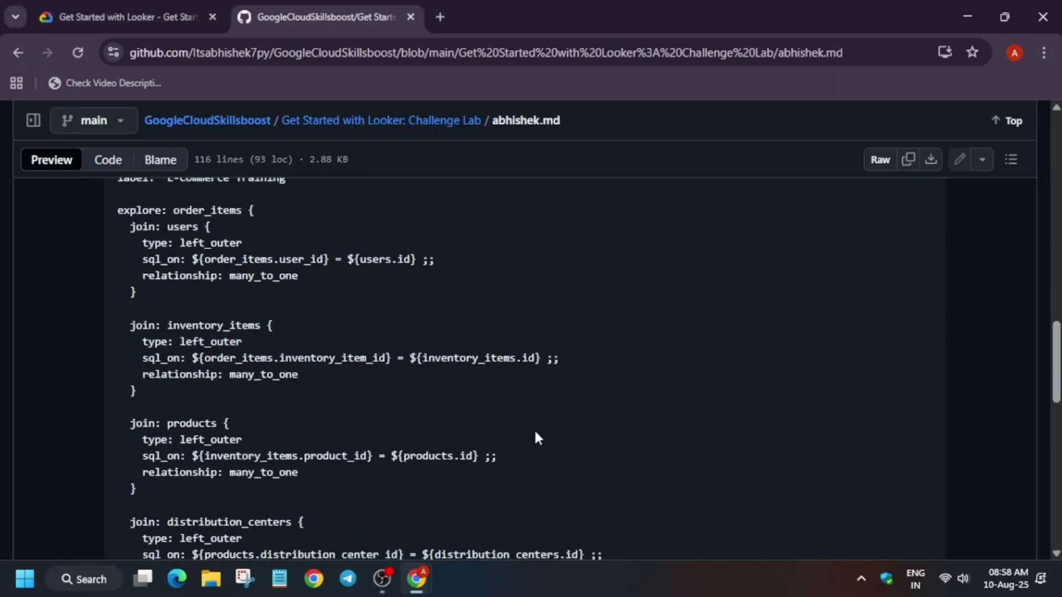
scroll(533, 430, "up", 5)
scroll(535, 432, "up", 4)
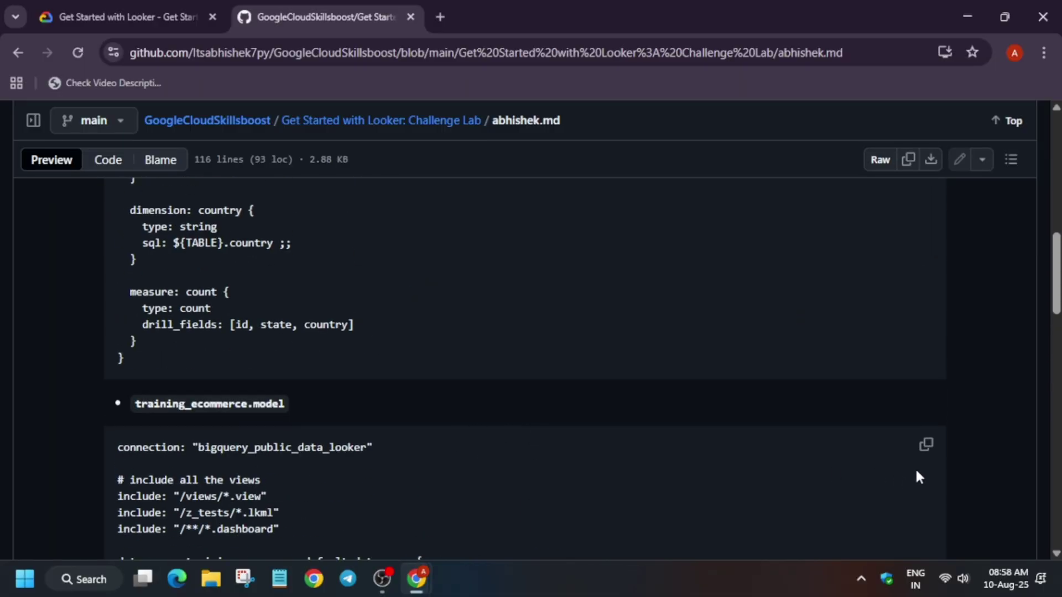
left_click(926, 445)
left_click(122, 17)
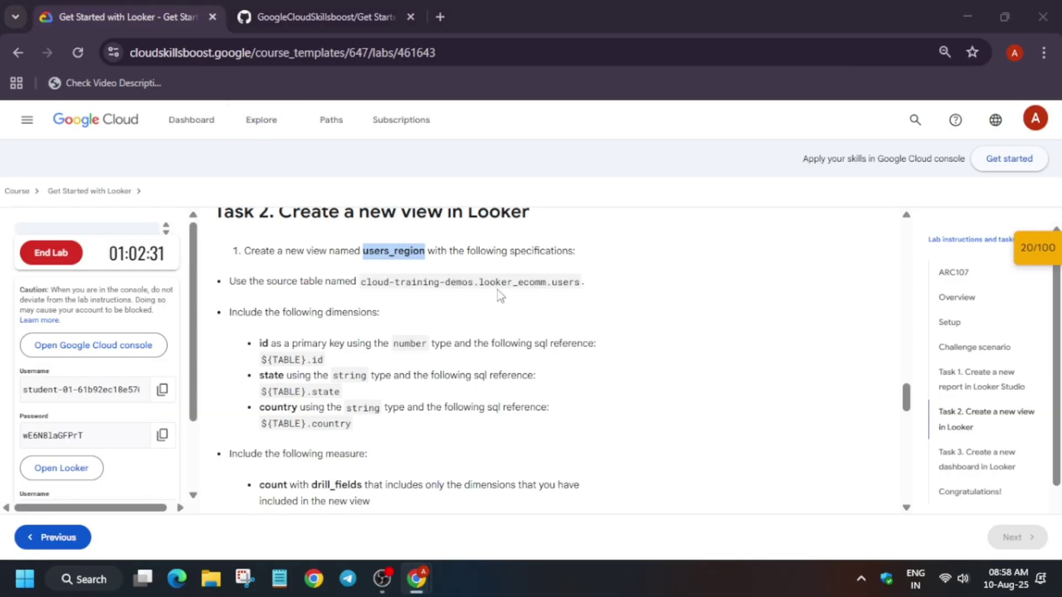
Replace all the code in the training_ecommerce model with the copied code that joins users_region to events, and save it.
key("alt+Tab")
left_click(555, 369)
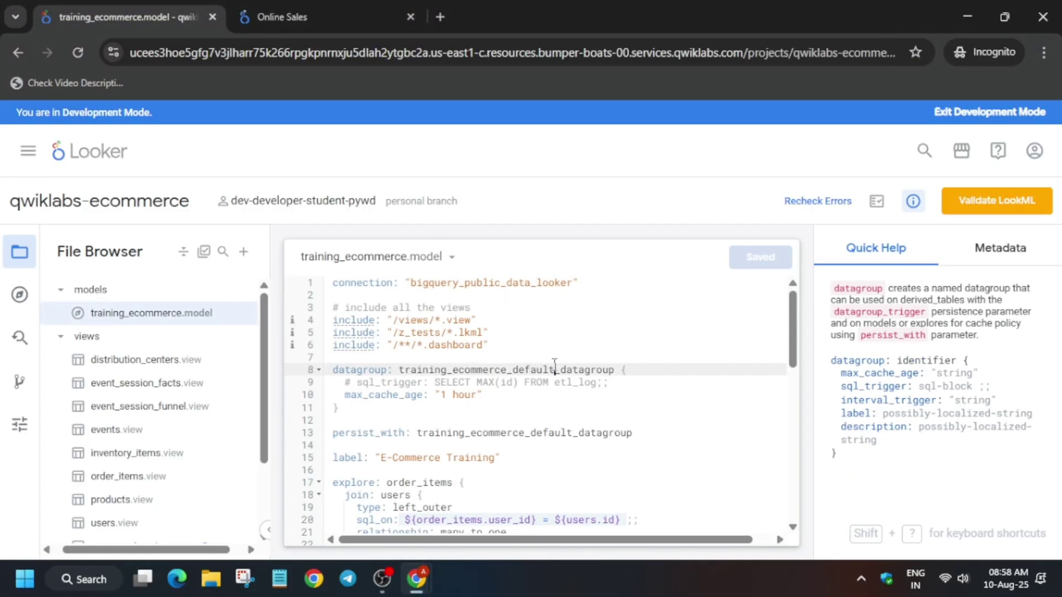
key("ctrl+a")
key("ctrl+v")
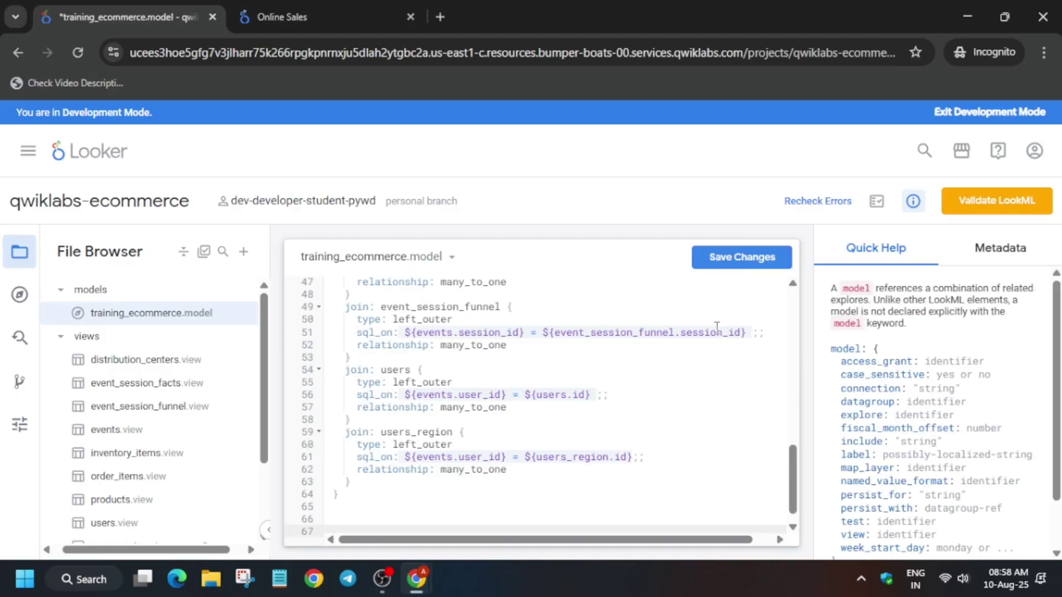
left_click(727, 259)
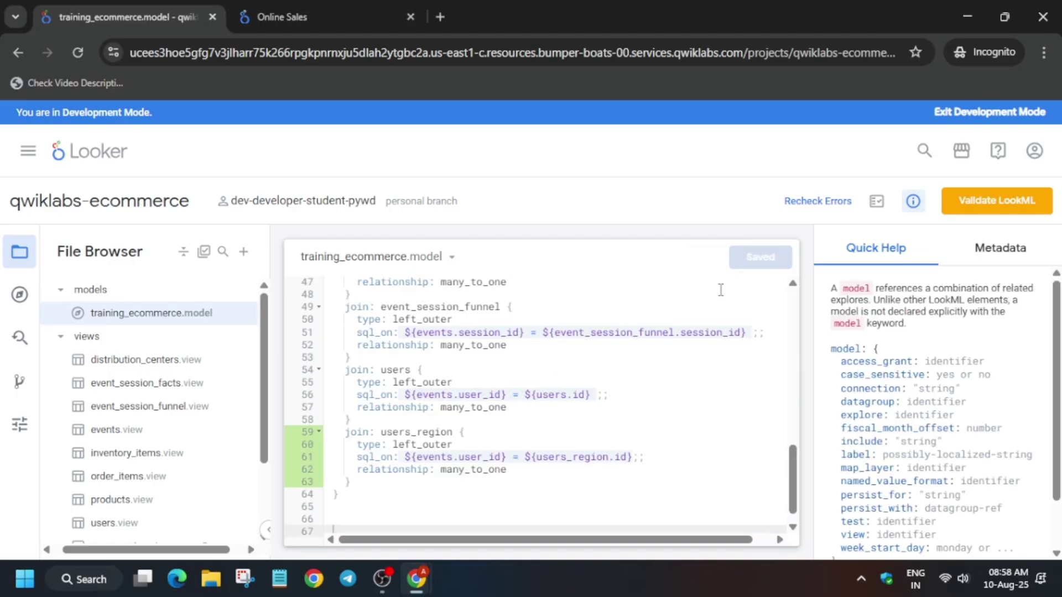
Validate the LookML and commit both changed files with the message "sub the channel".
left_click(1021, 205)
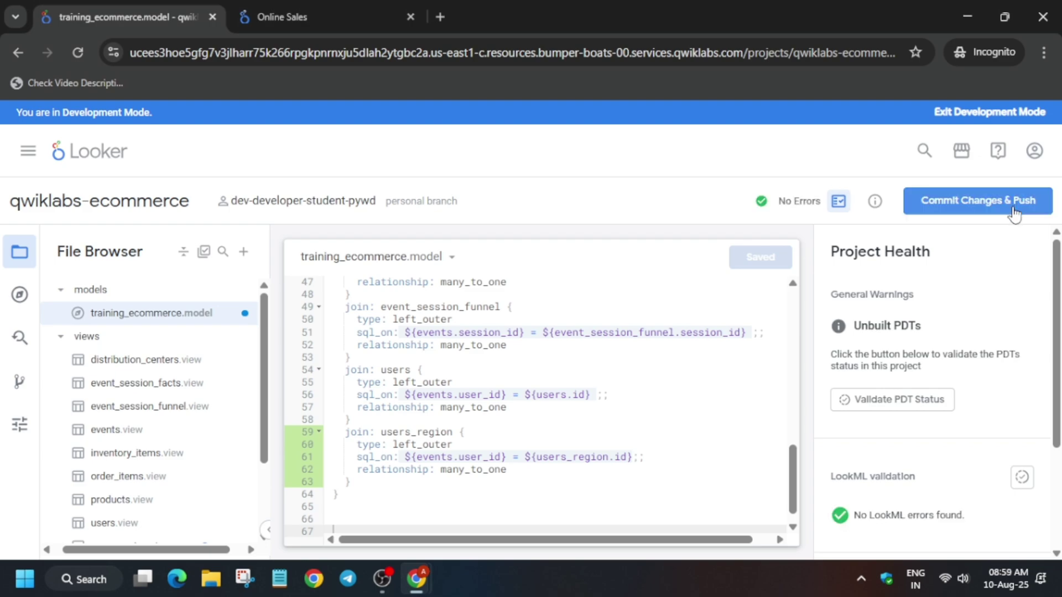
left_click(1008, 209)
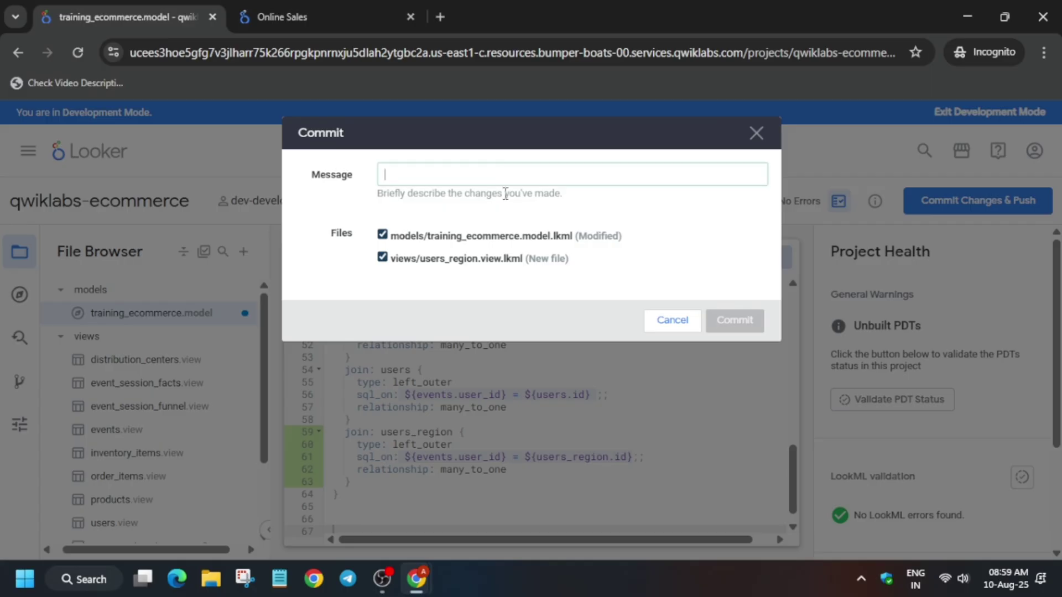
type("sub the channel")
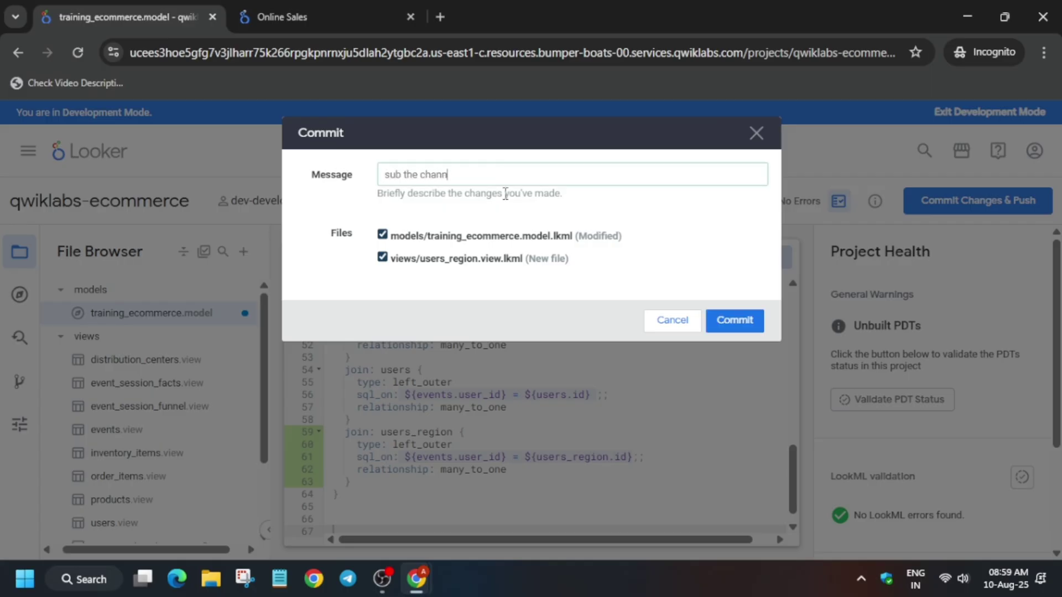
left_click(728, 314)
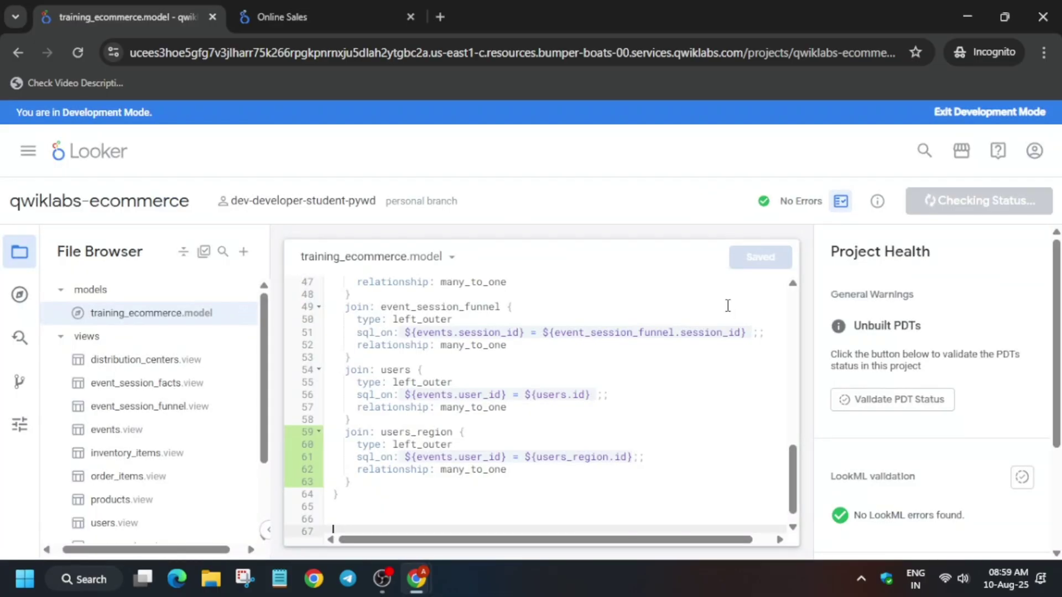
Deploy the committed changes to production and open the Looker home page in a new tab.
left_click(983, 214)
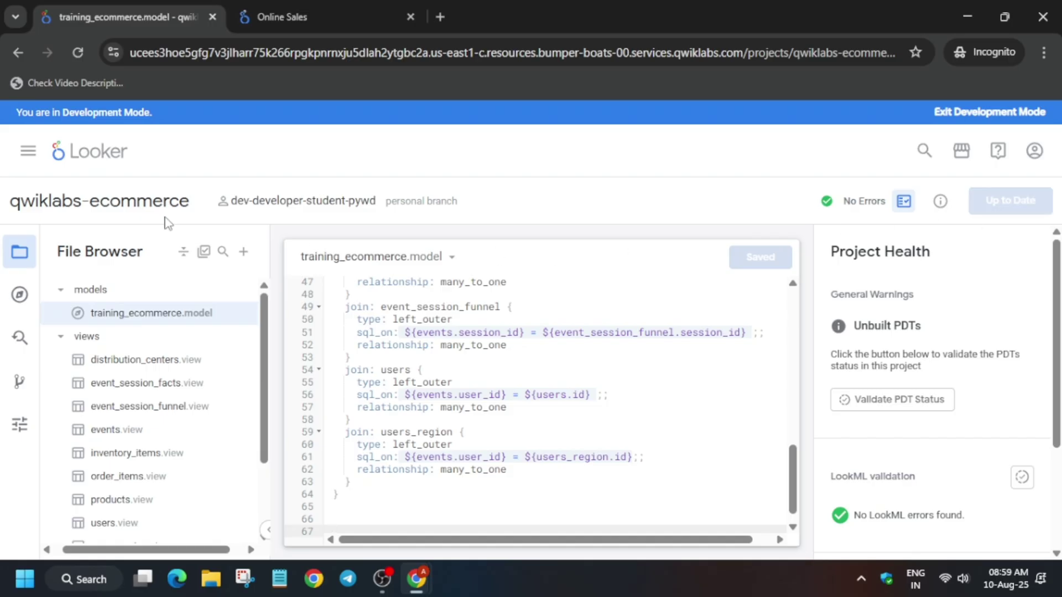
right_click(114, 151)
left_click(165, 166)
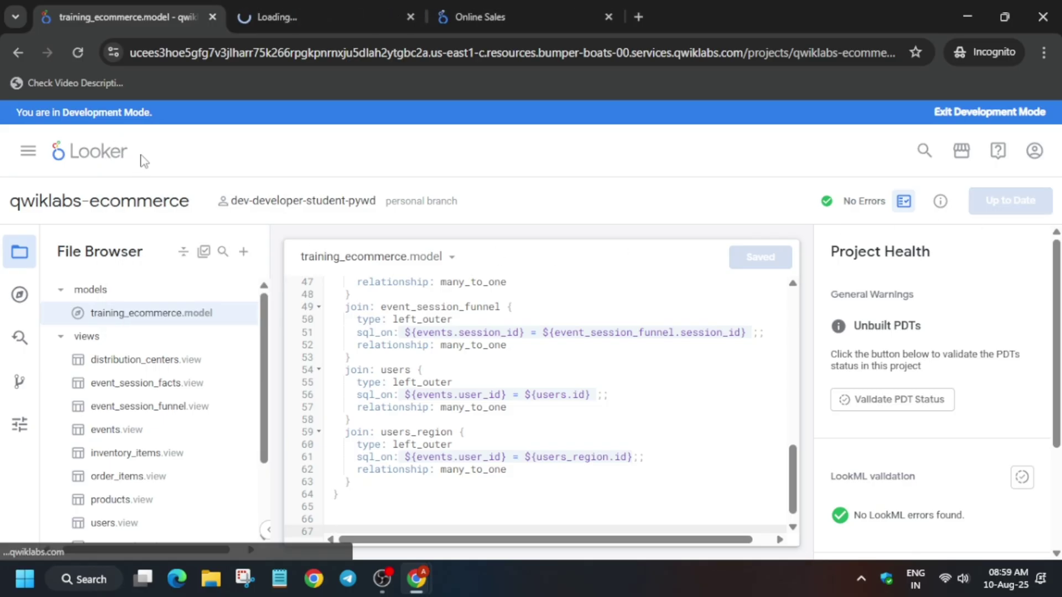
left_click(315, 12)
Switch to the lab page and check the progress of Task 2, Create a new view and join it to a Looker Explore.
key("alt+Tab")
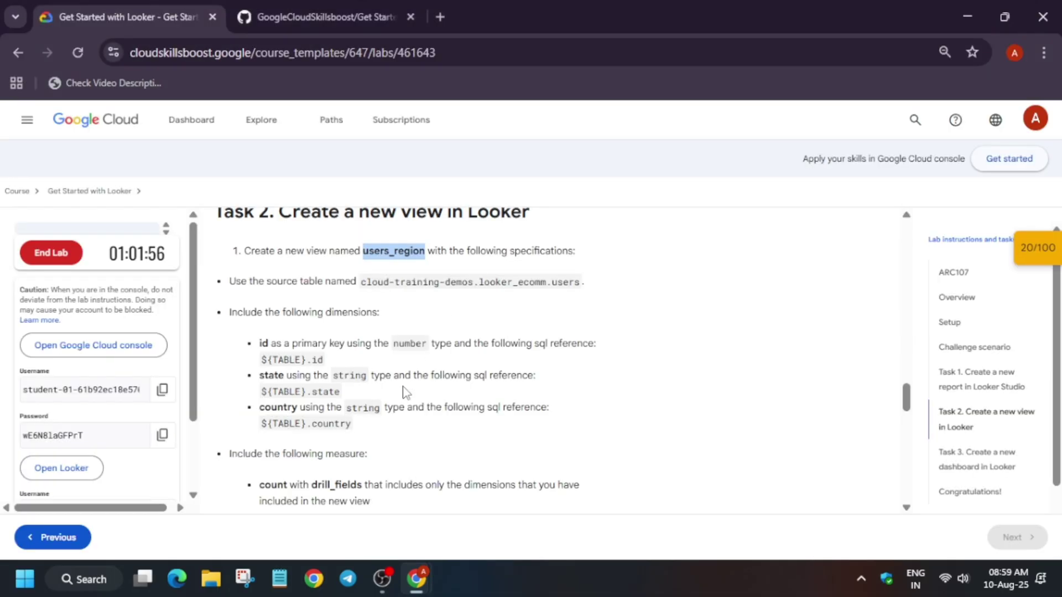
scroll(344, 397, "down", 5)
left_click(344, 397)
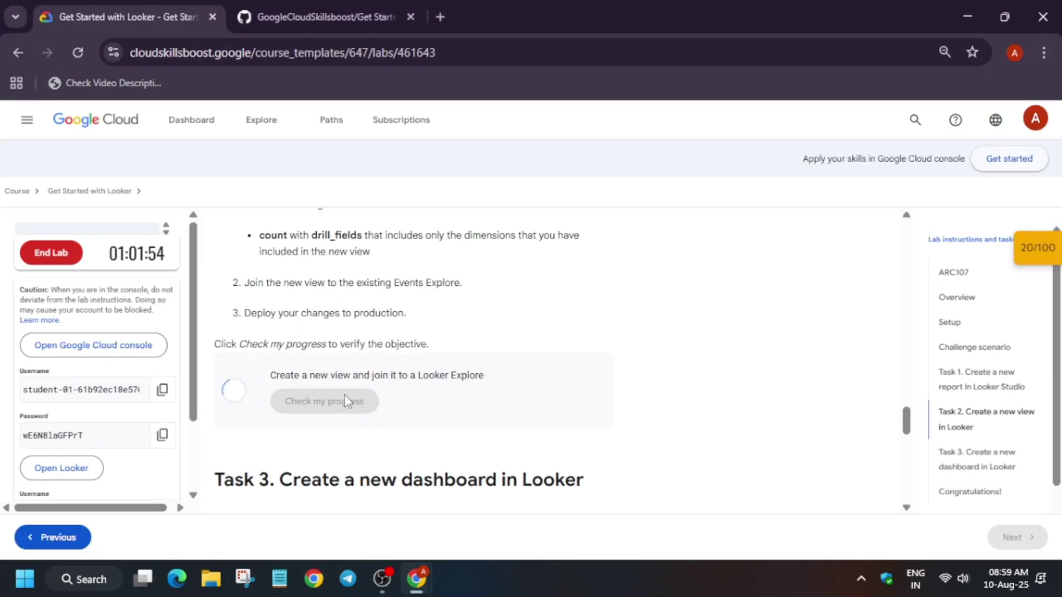
left_click(1034, 248)
left_click(934, 331)
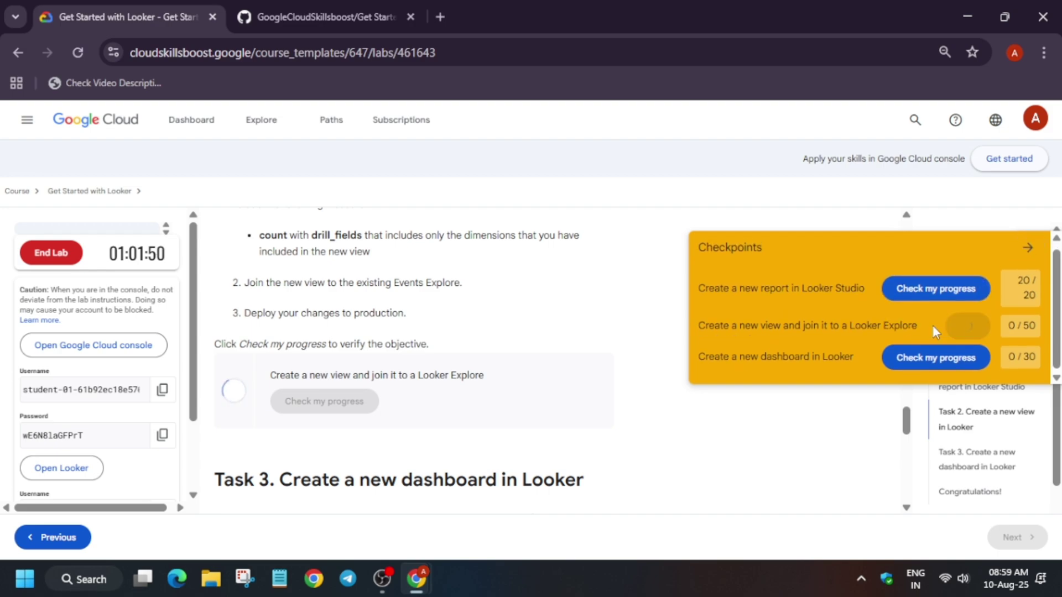
left_click(1027, 247)
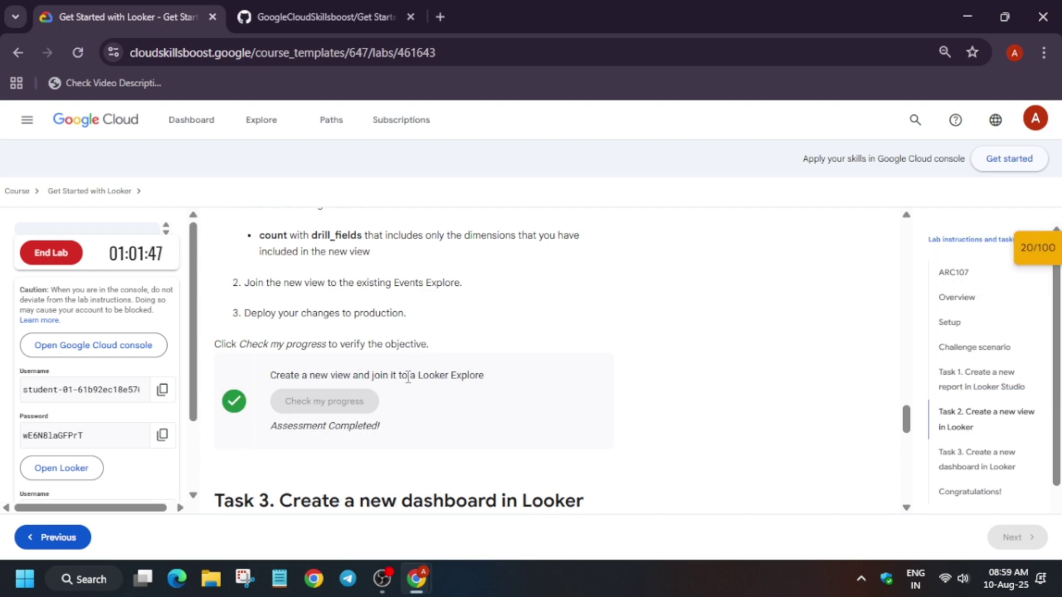
Read the Task 3 requirements for the User Events dashboard on the lab page and return to the Looker home page.
scroll(419, 375, "down", 3)
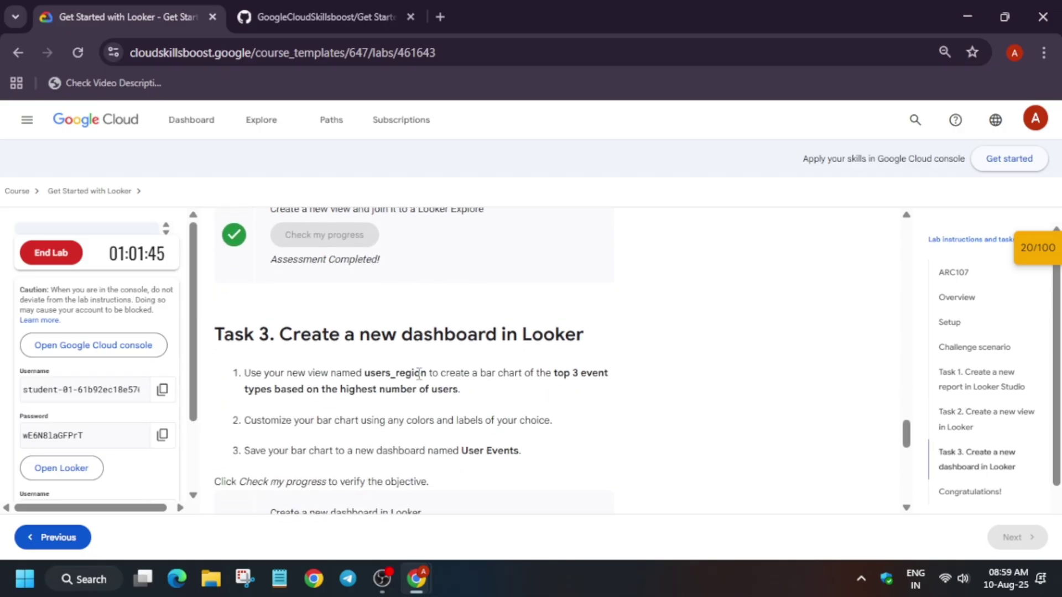
scroll(418, 374, "down", 1)
key("alt+Tab")
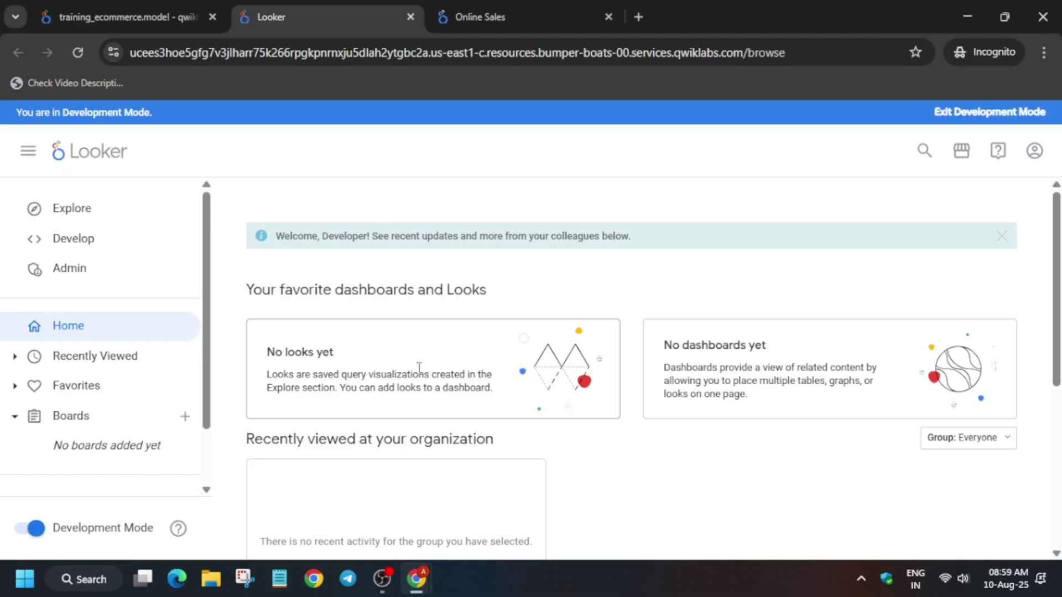
Open the Events Explore under E-Commerce Training in Looker.
left_click(548, 8)
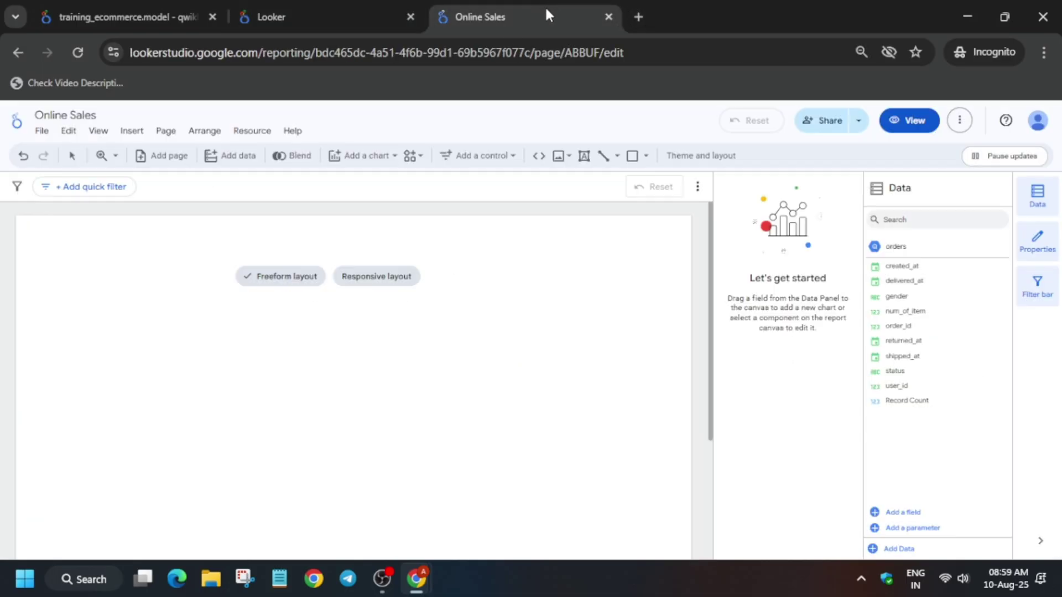
left_click(376, 8)
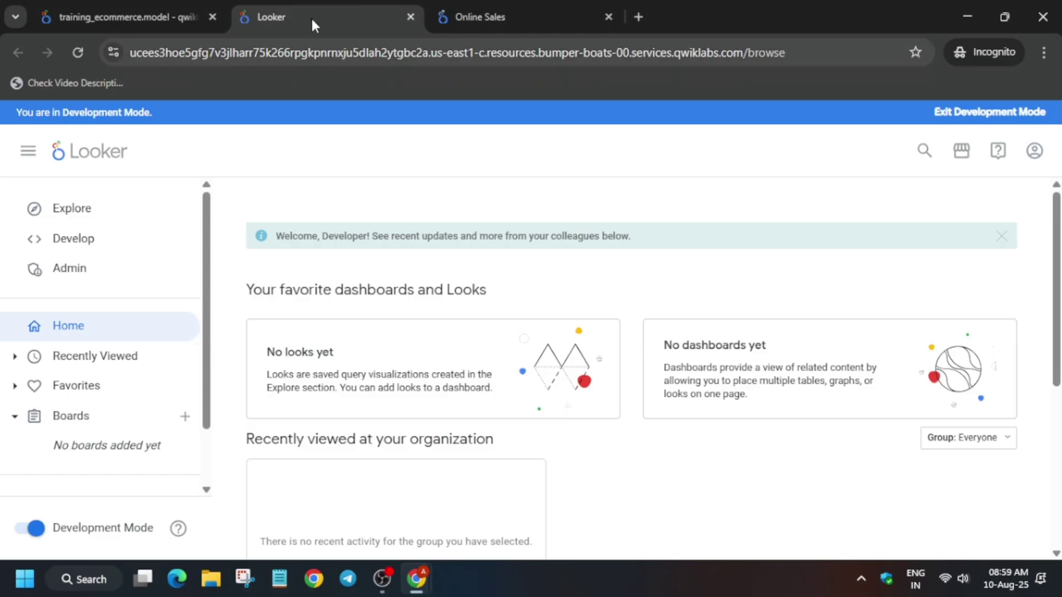
left_click(46, 210)
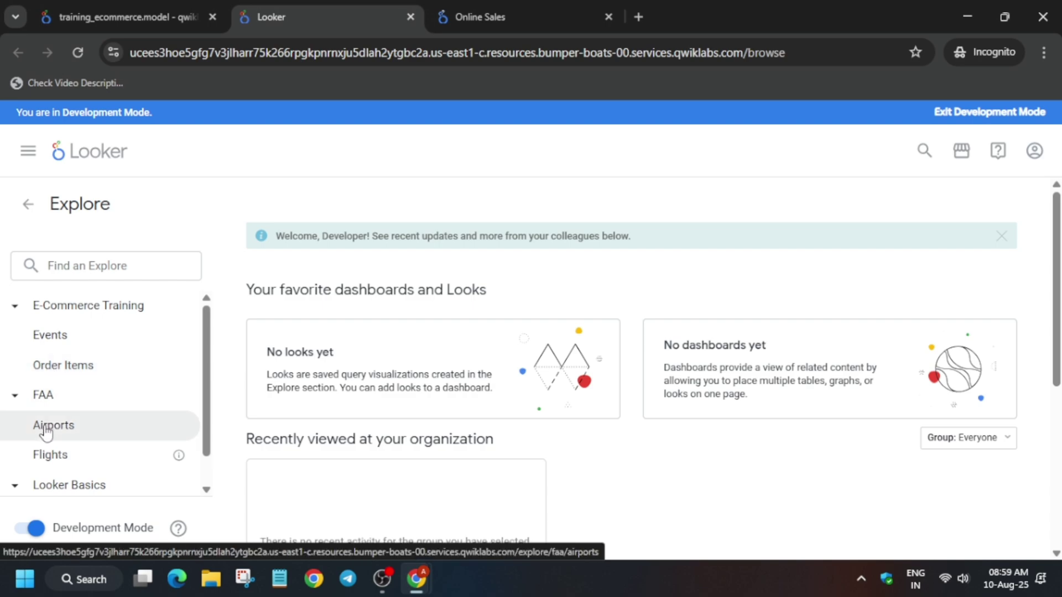
left_click(61, 341)
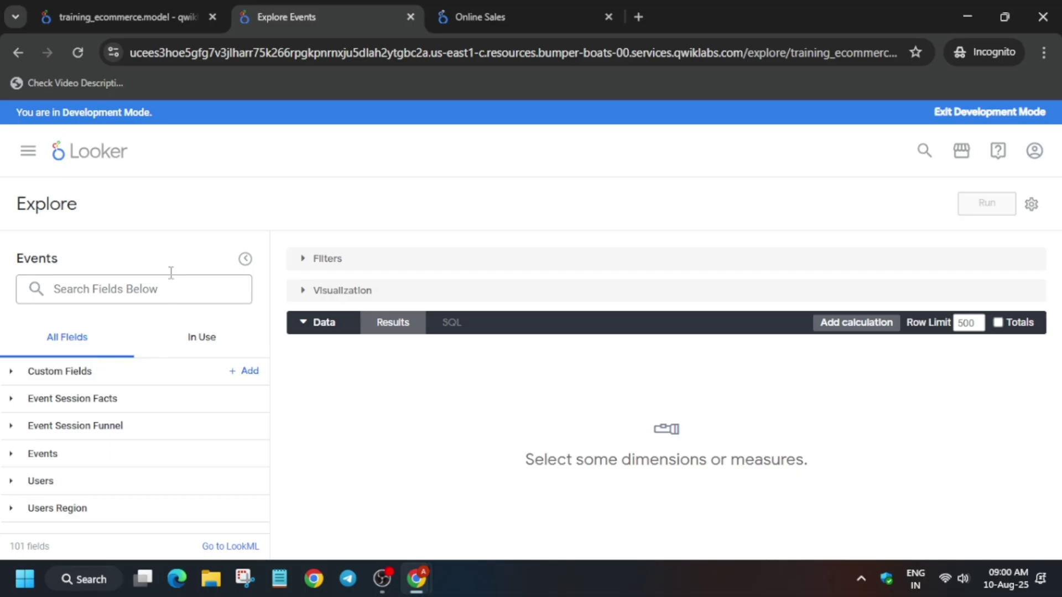
Find the Event Type dimension in the Events view and add it to the query.
left_click(108, 283)
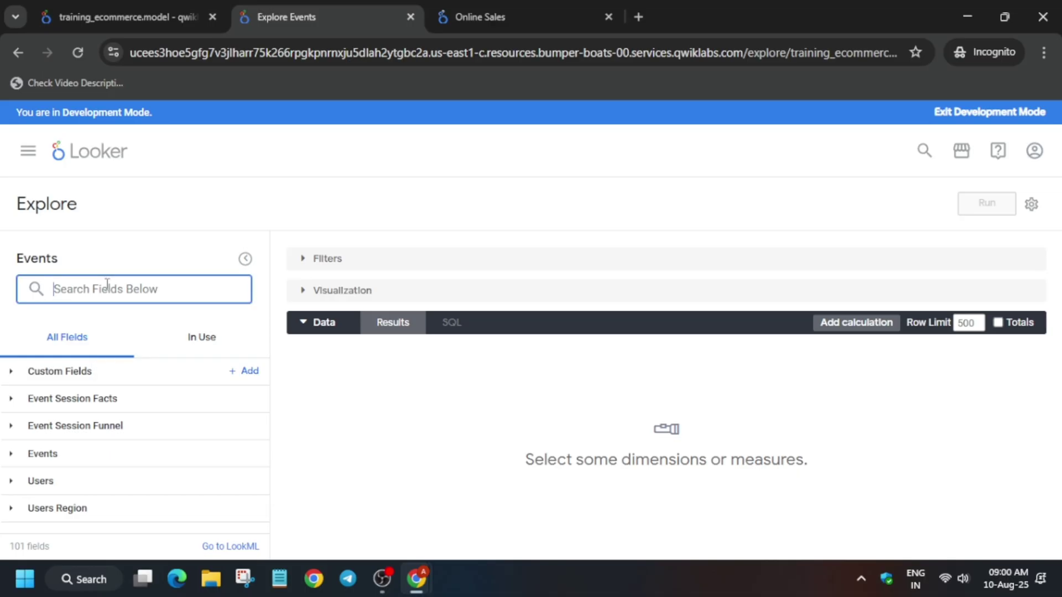
type("event t")
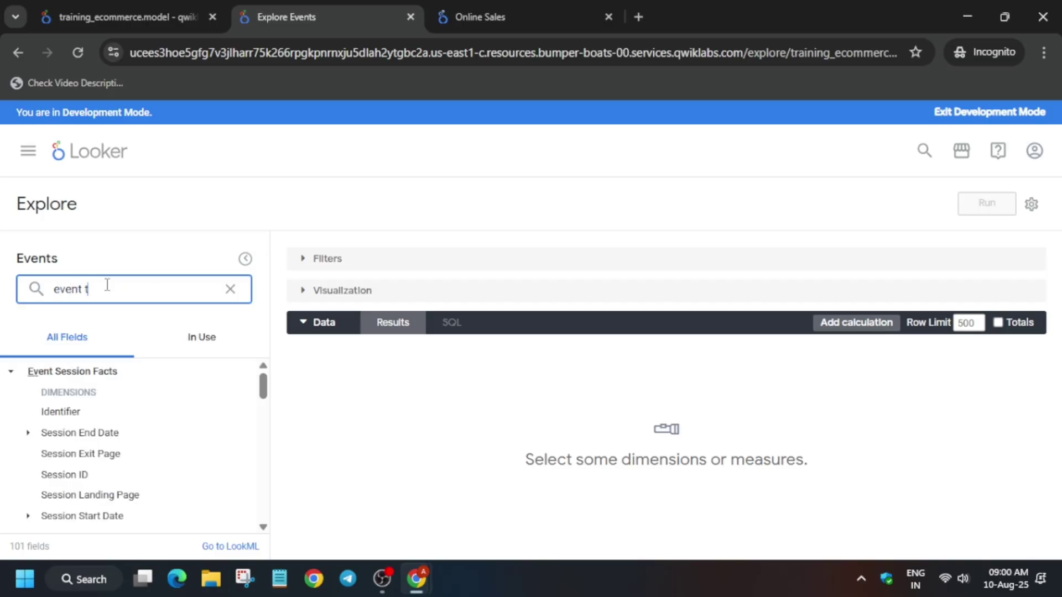
type("ype")
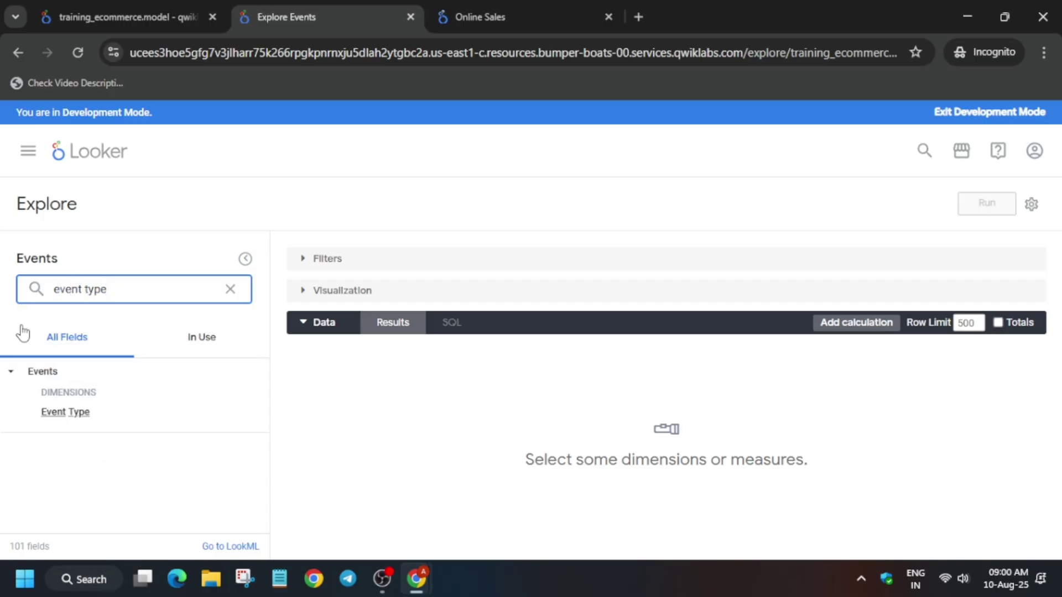
left_click(78, 412)
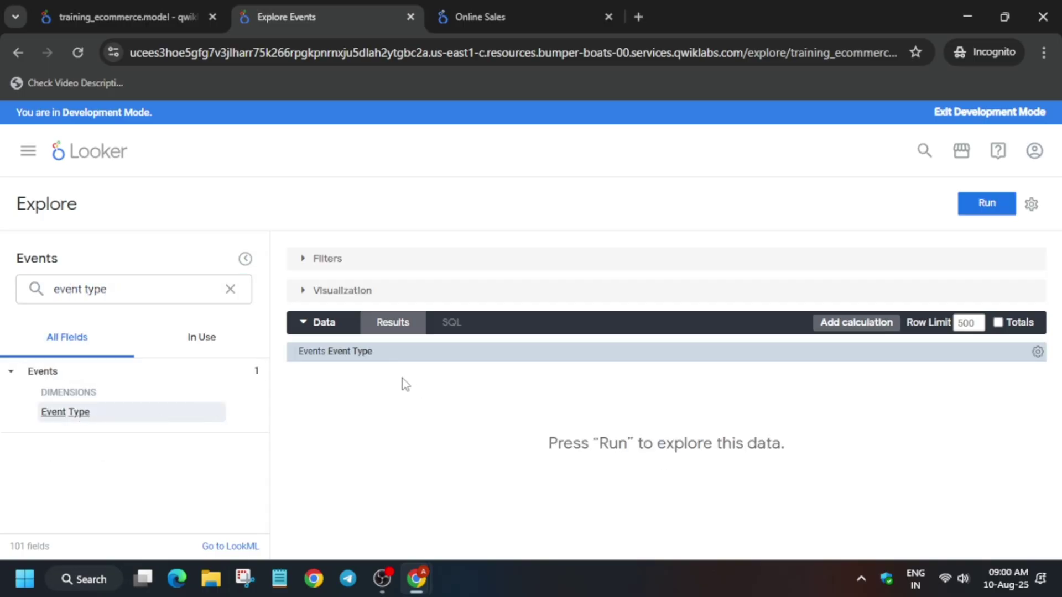
Search the fields for "count" and add the Count measure from the Users Region view to the query.
triple_click(137, 294)
type("use")
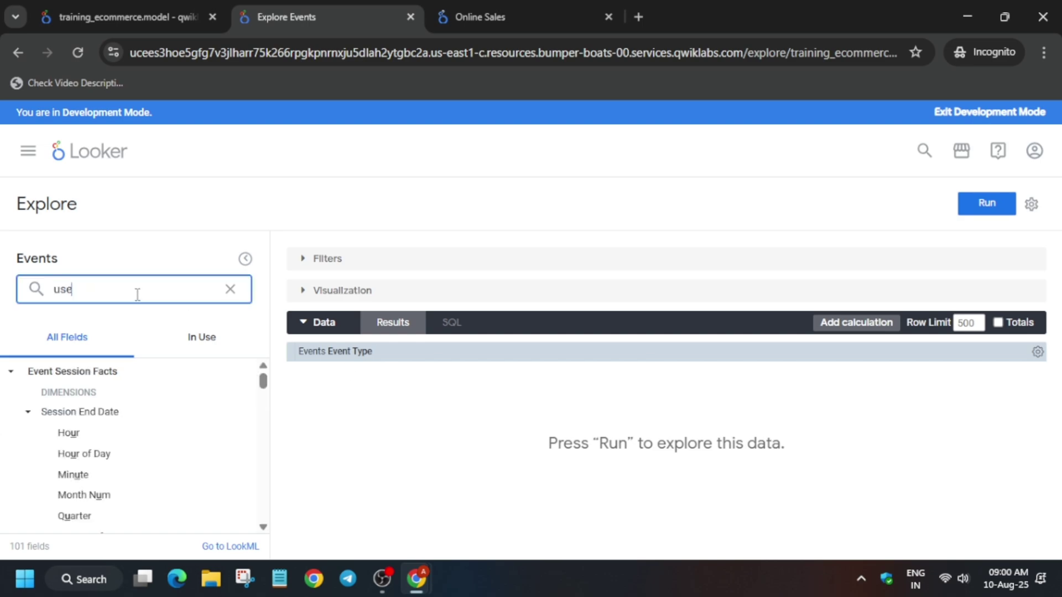
type("r")
triple_click(137, 295)
type("co")
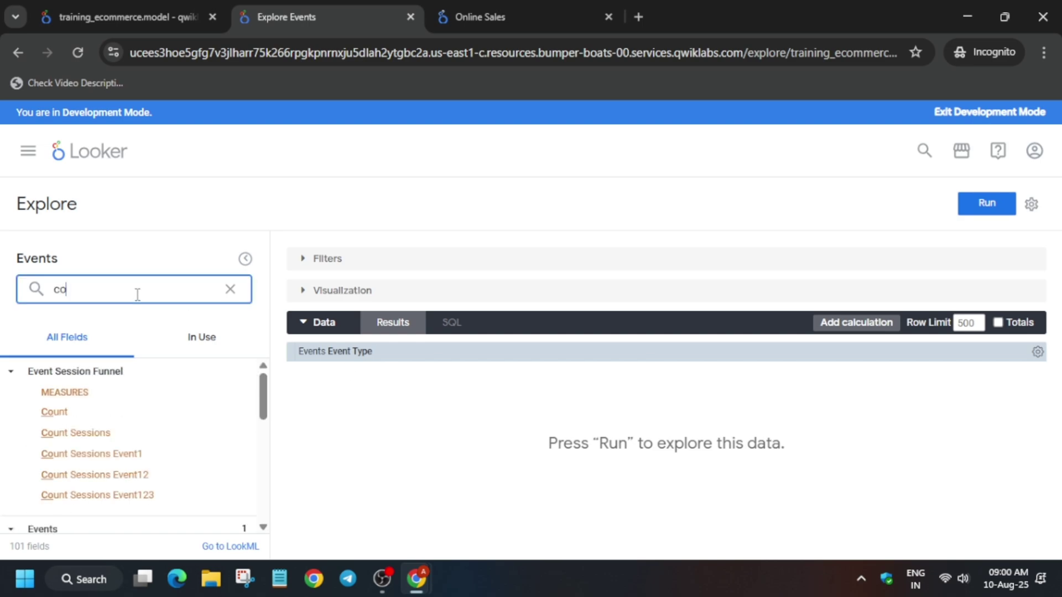
type("ntunt")
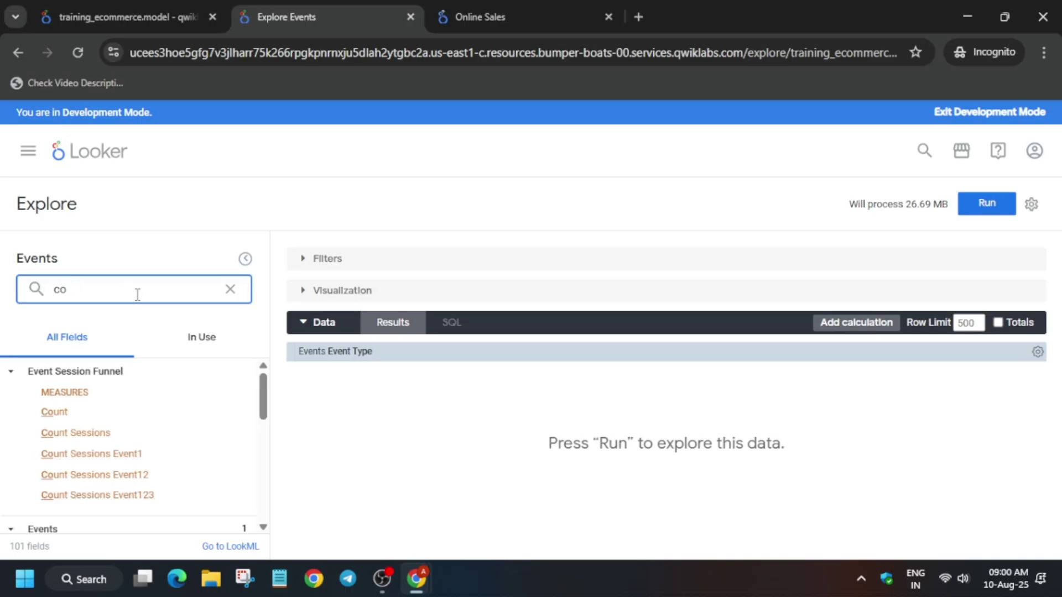
scroll(90, 487, "down", 5)
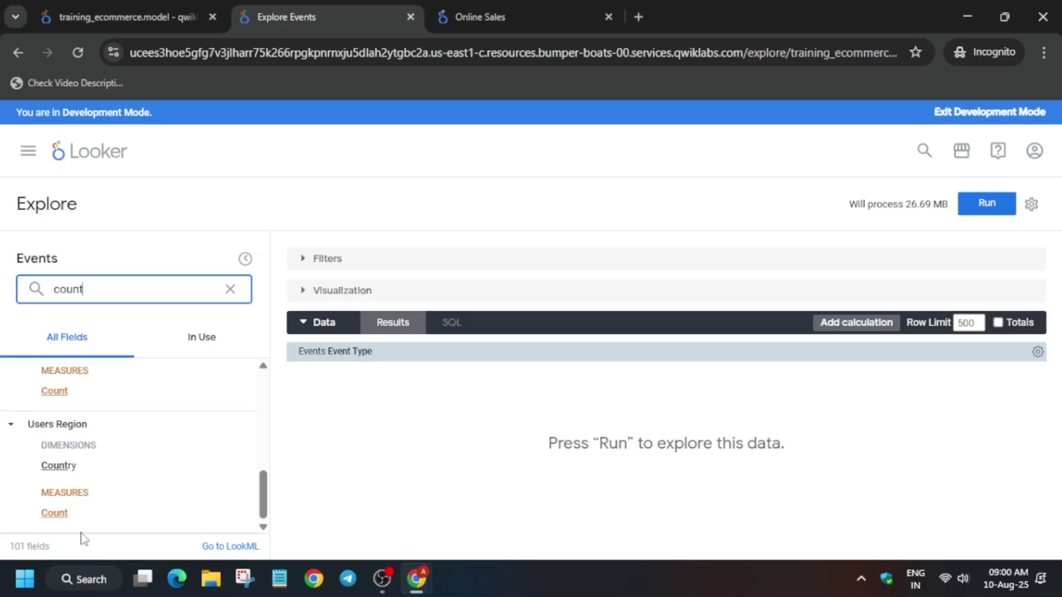
left_click(65, 519)
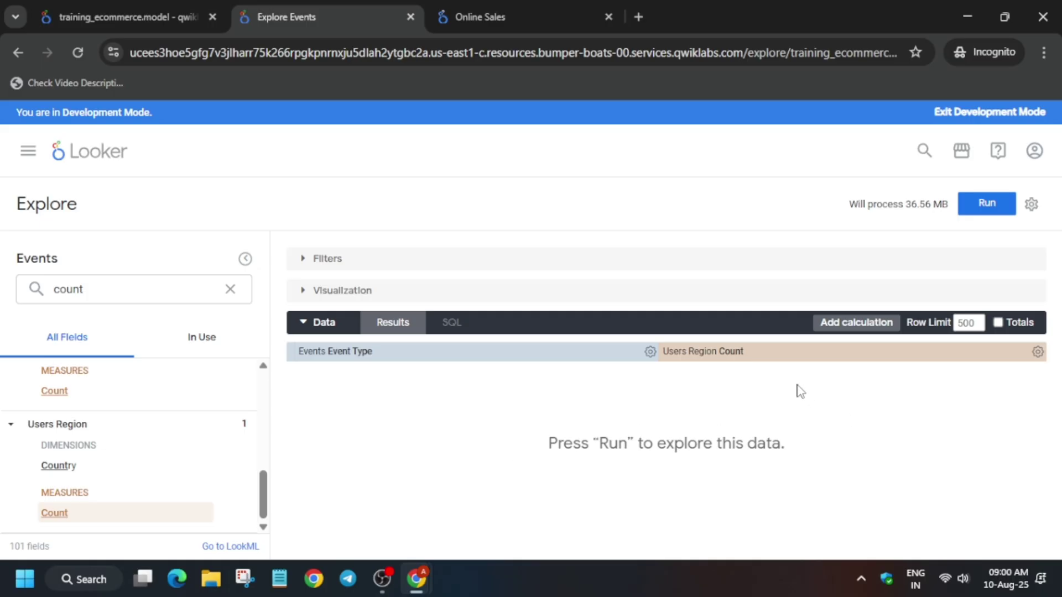
Sort the query by Users Region Count in descending order, limit it to 3 rows, and run it.
scroll(799, 391, "up", 5)
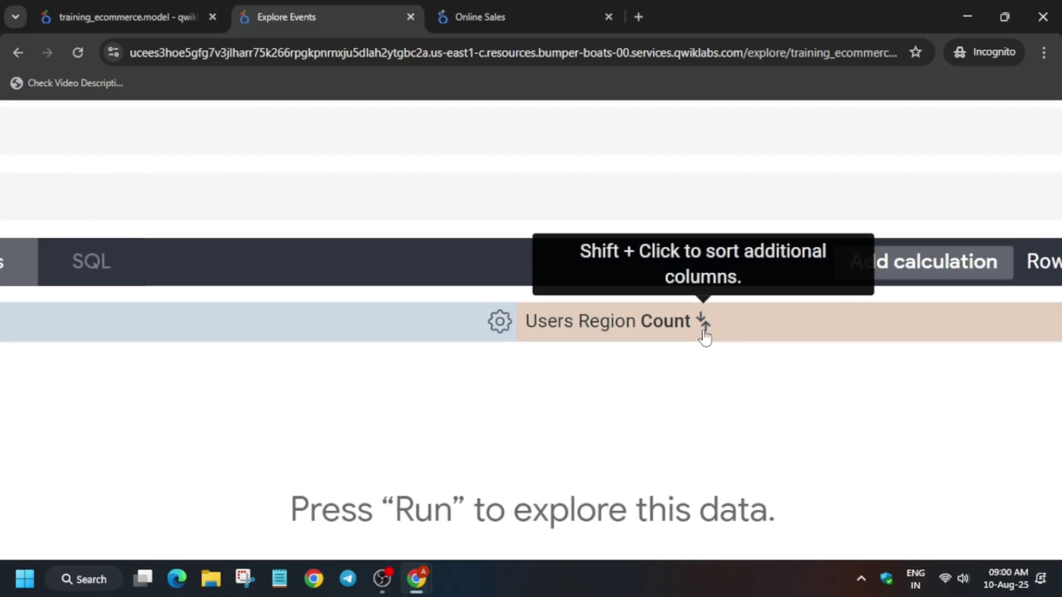
left_click(704, 330)
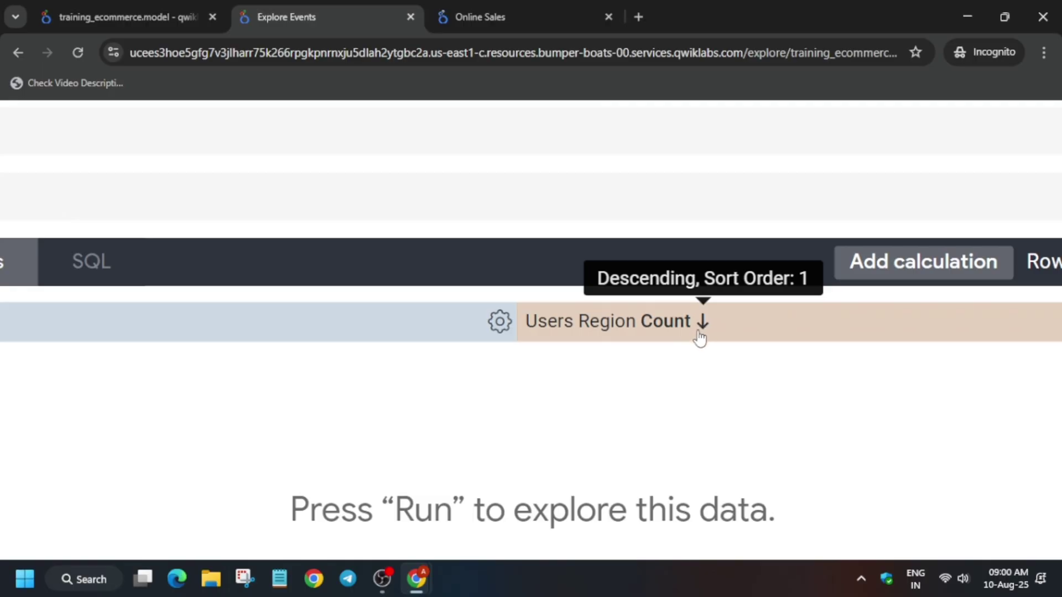
scroll(698, 340, "down", 5)
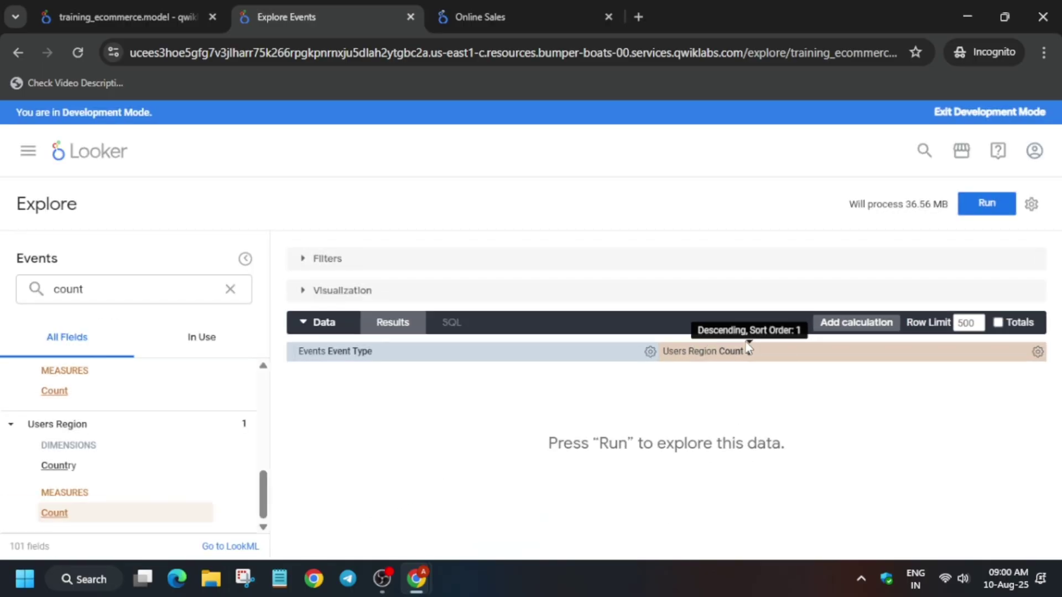
double_click(968, 324)
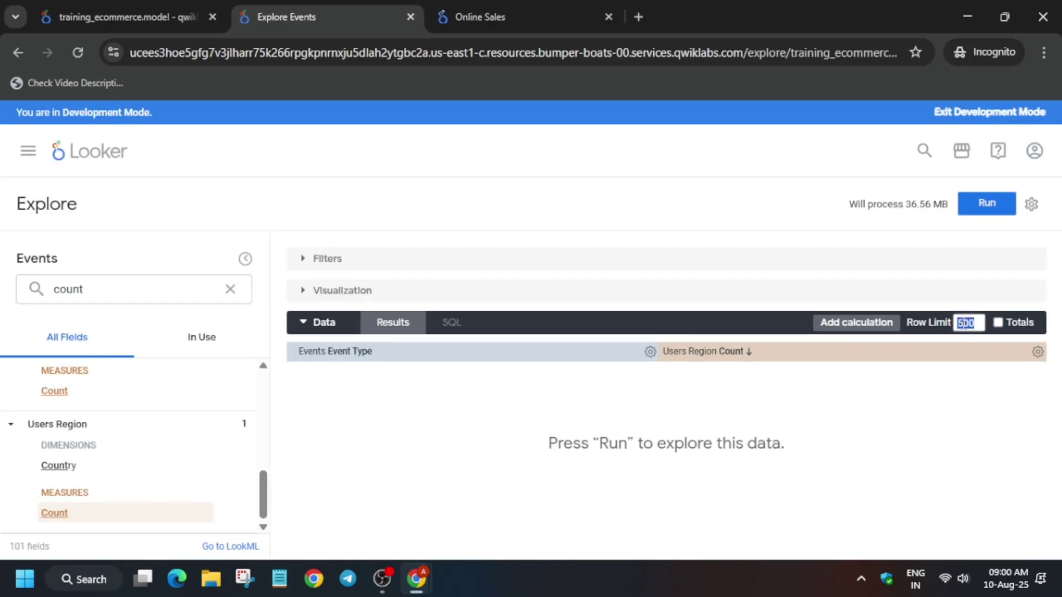
type("3")
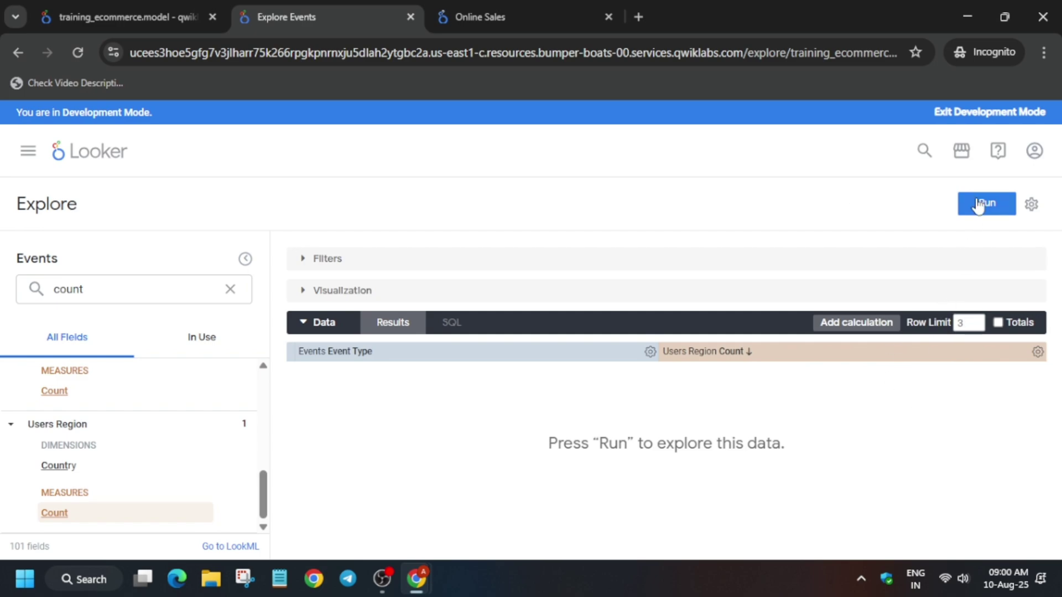
left_click(978, 206)
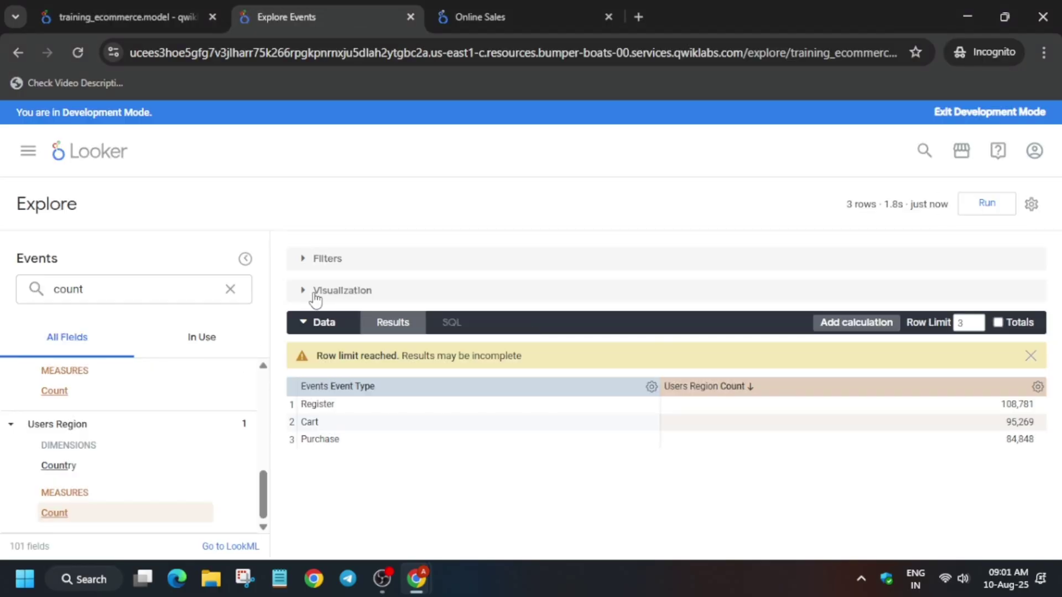
Visualize the query results as a bar chart.
left_click(311, 291)
left_click(440, 291)
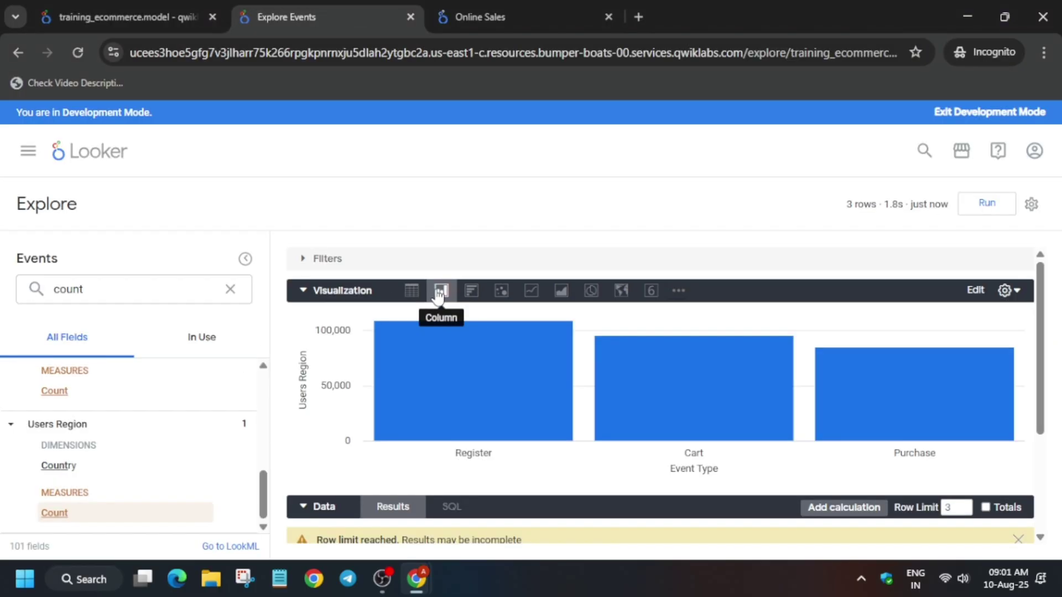
left_click(468, 292)
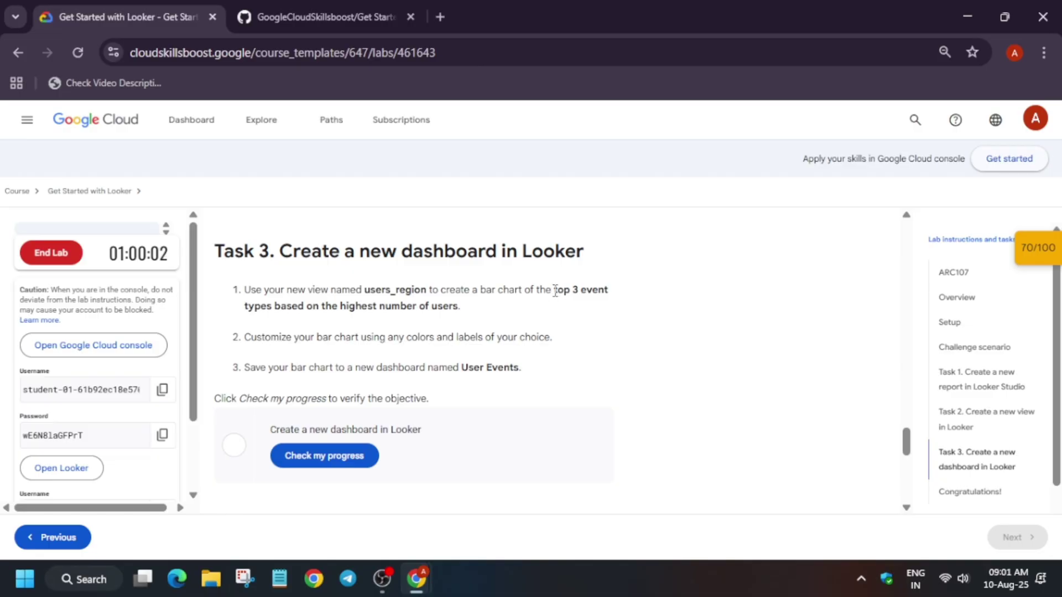
Start saving the chart to a dashboard, titling the tile "top 3 event types based on the highest number of users" from the lab's Task 3 text.
left_click_drag(555, 290, 460, 310)
key("ctrl+c")
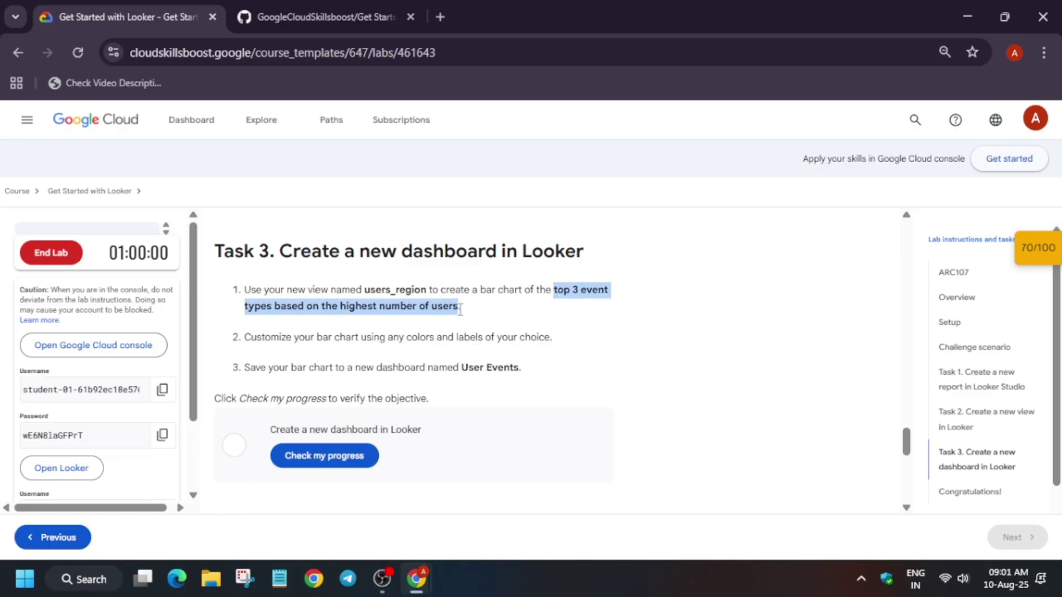
left_click(510, 299)
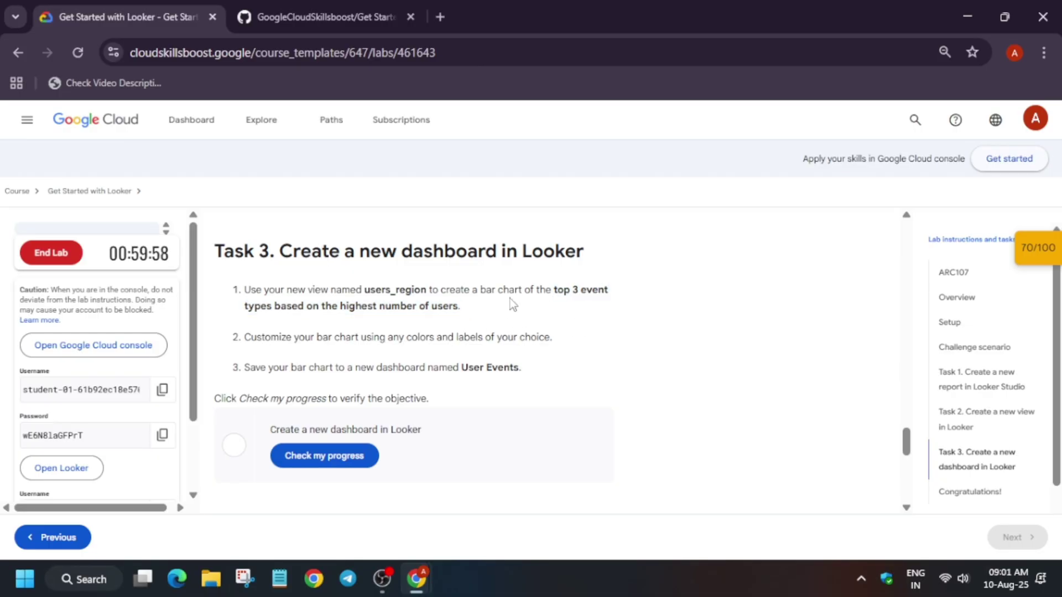
left_click_drag(553, 289, 451, 307)
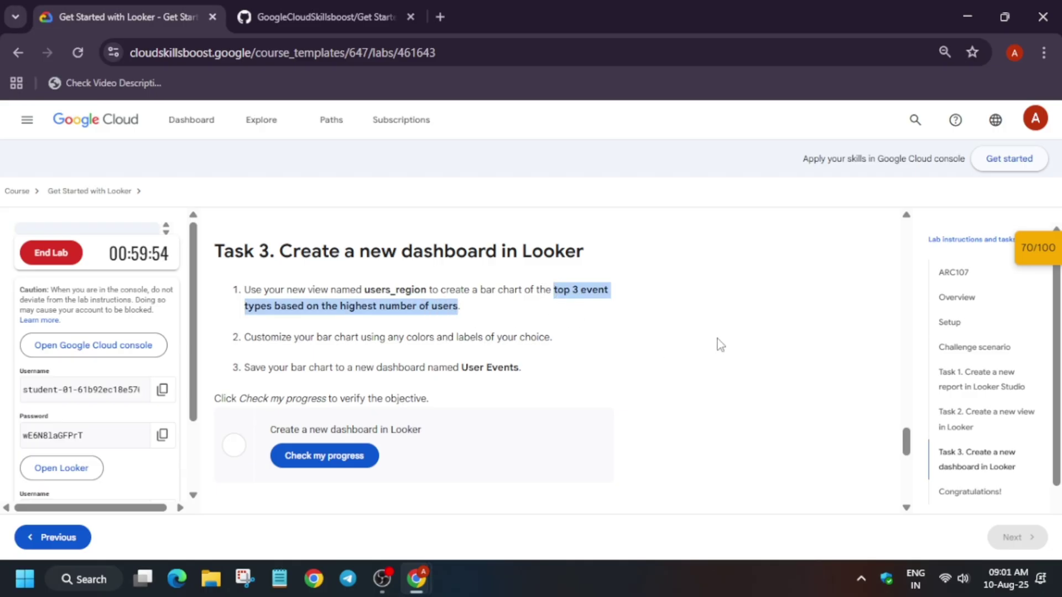
key("alt+Tab")
left_click(1032, 205)
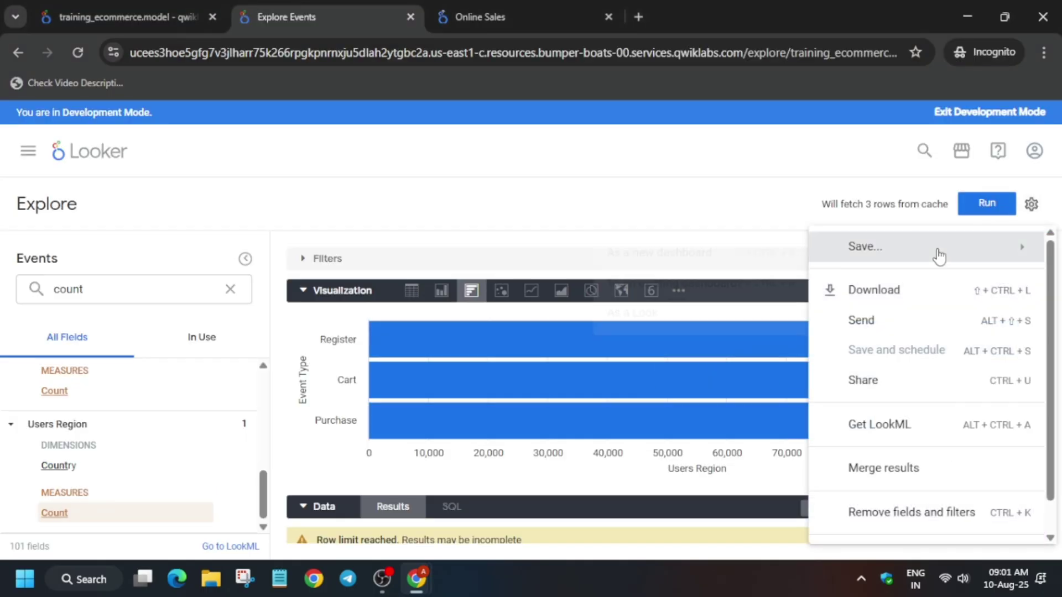
mouse_move(938, 253)
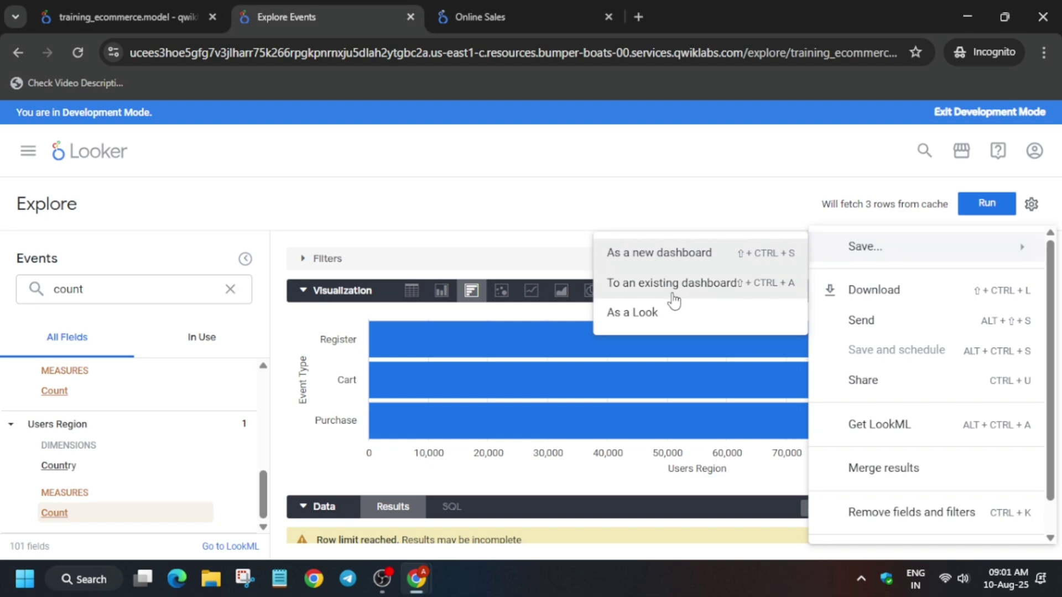
left_click(675, 301)
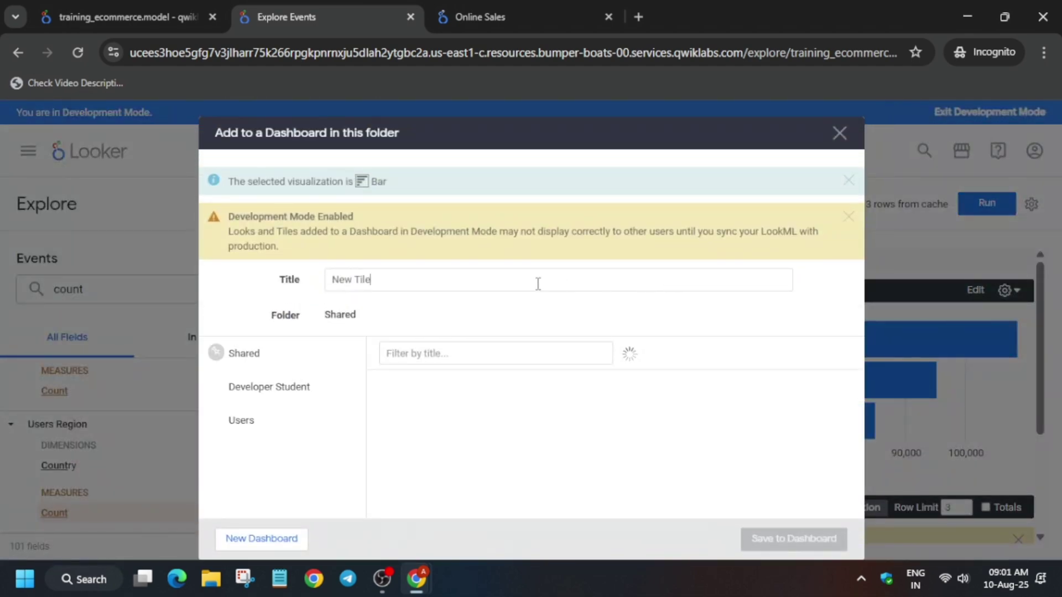
triple_click(537, 284)
key("ctrl+v")
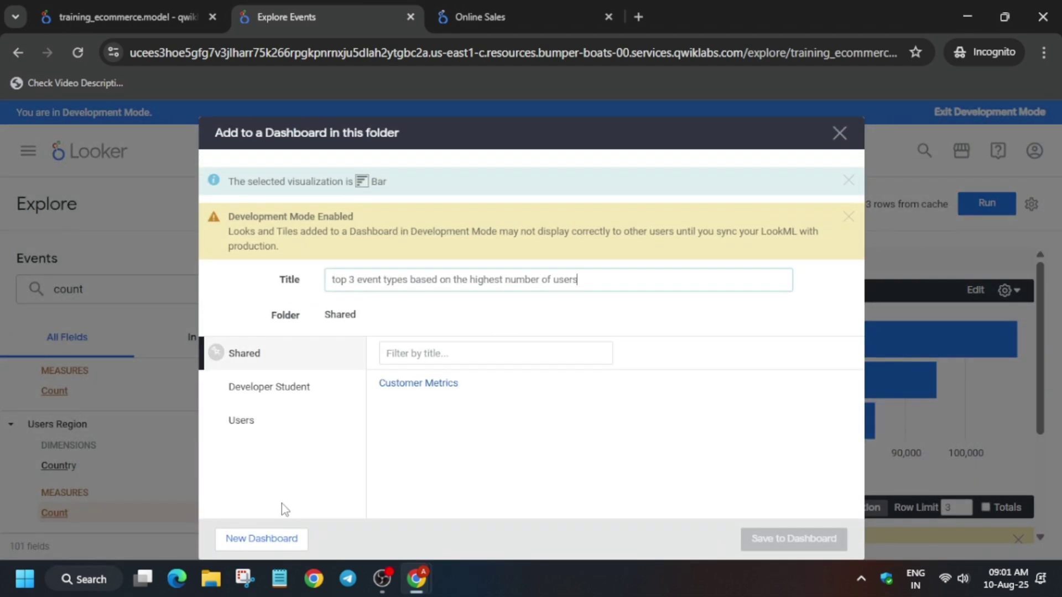
Create a new dashboard named "User Events" in the Shared folder and save the chart tile to it.
key("alt+Tab")
left_click_drag(464, 367, 520, 366)
key("ctrl+c")
key("alt+Tab")
left_click(257, 539)
key("ctrl+v")
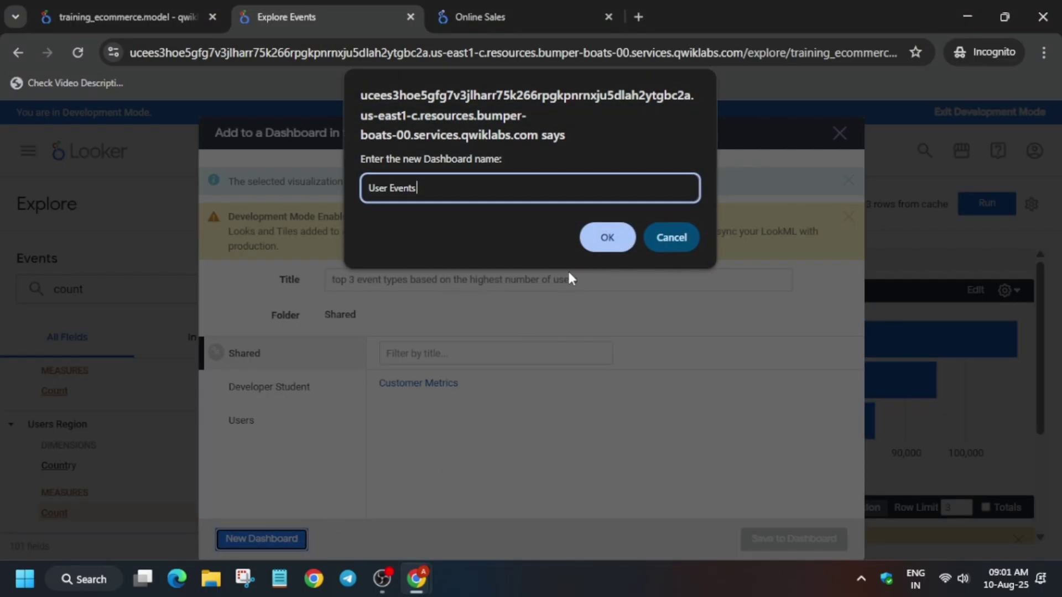
left_click(605, 237)
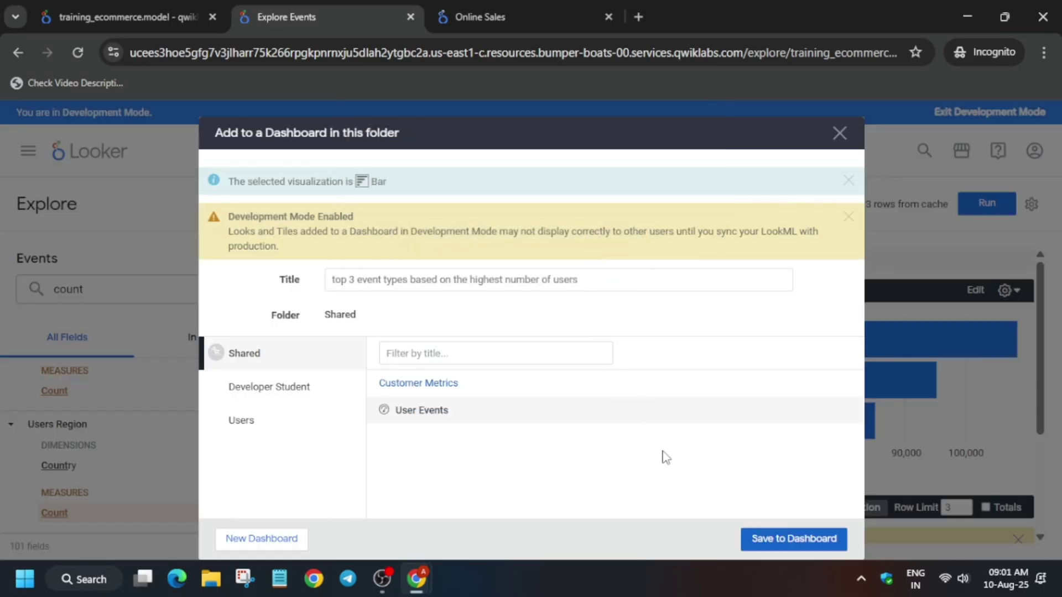
left_click(778, 532)
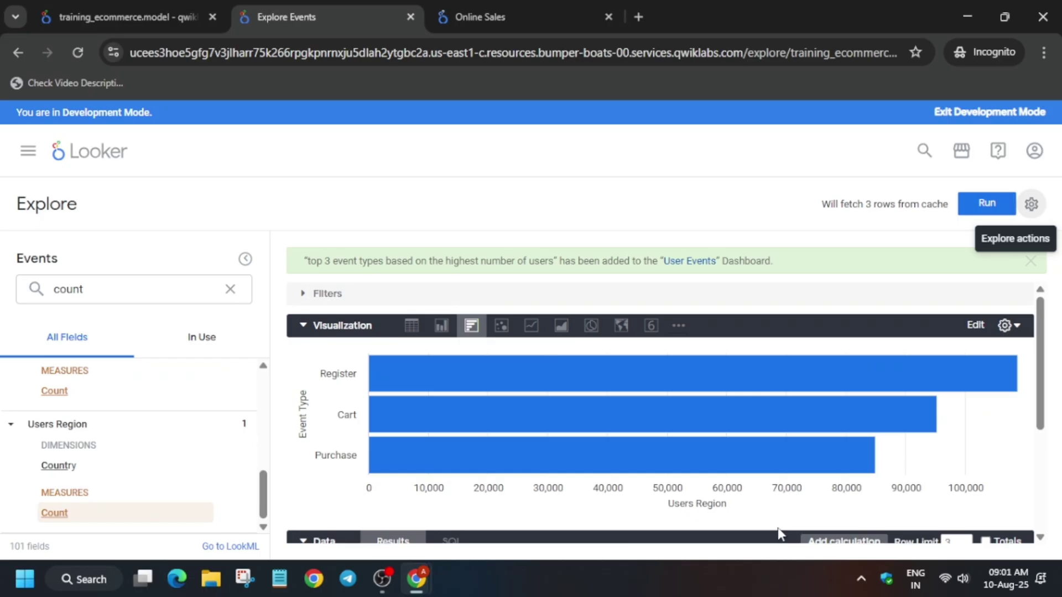
Check the progress of Task 3, Create a new dashboard in Looker, on the lab page and in its checkpoints list.
key("alt+Tab")
left_click(332, 456)
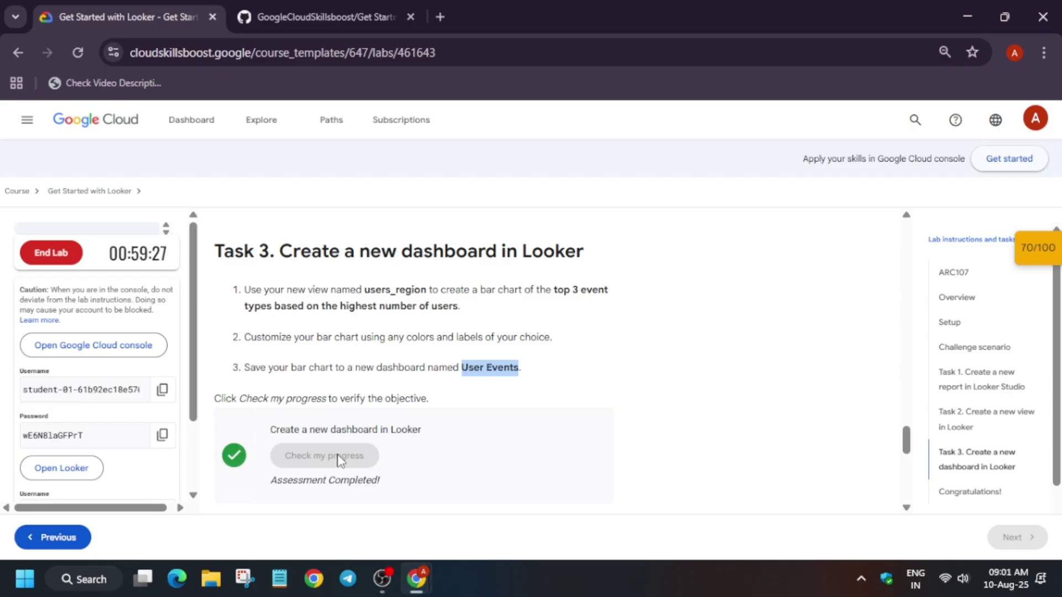
left_click(1038, 247)
left_click(964, 360)
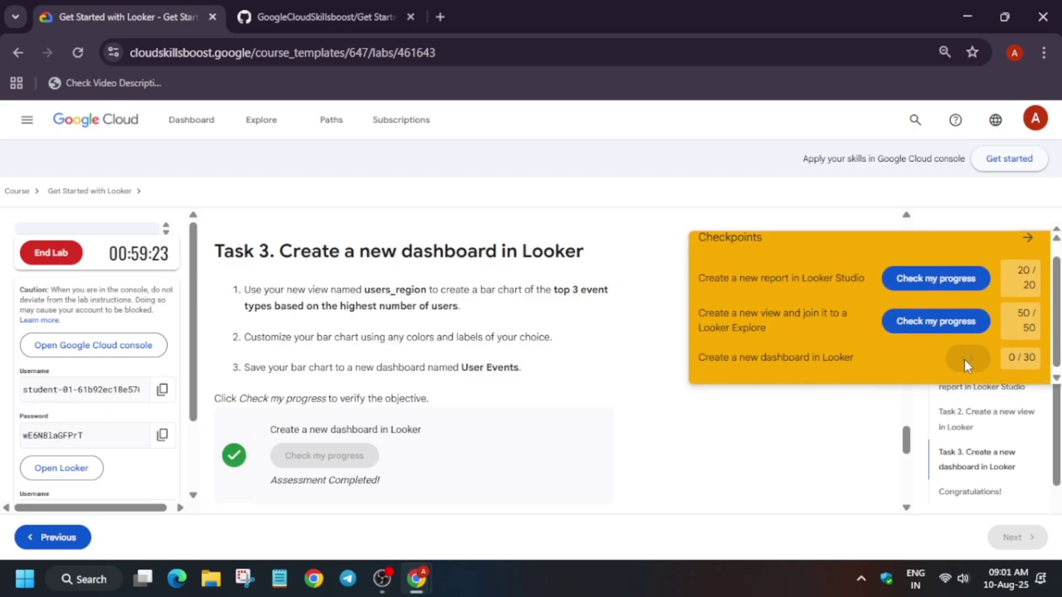
left_click(964, 359)
Reload the lab page, collapse the course navigation, and end the lab.
left_click(79, 57)
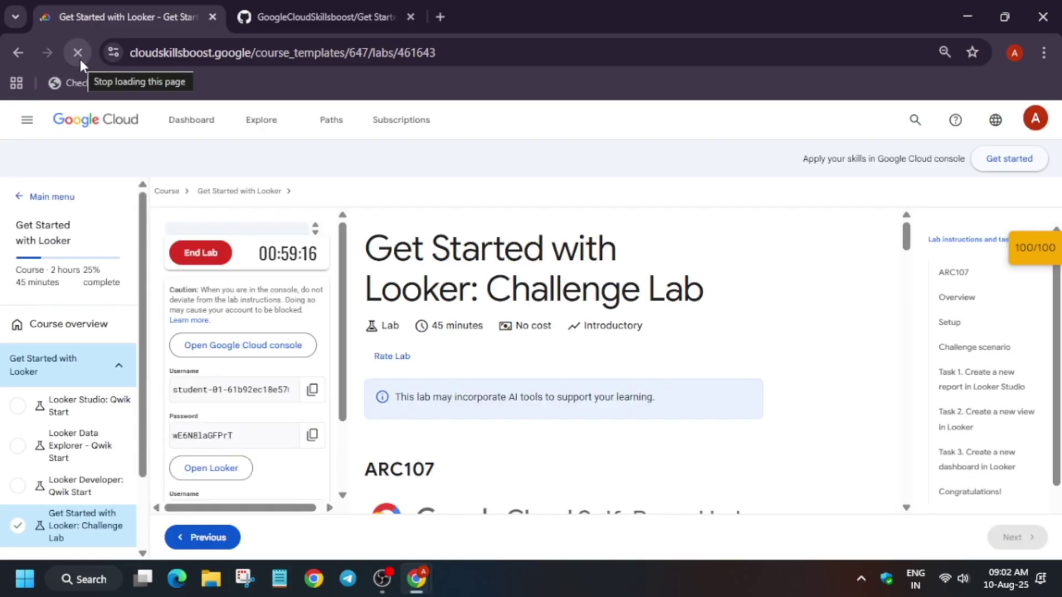
left_click(22, 199)
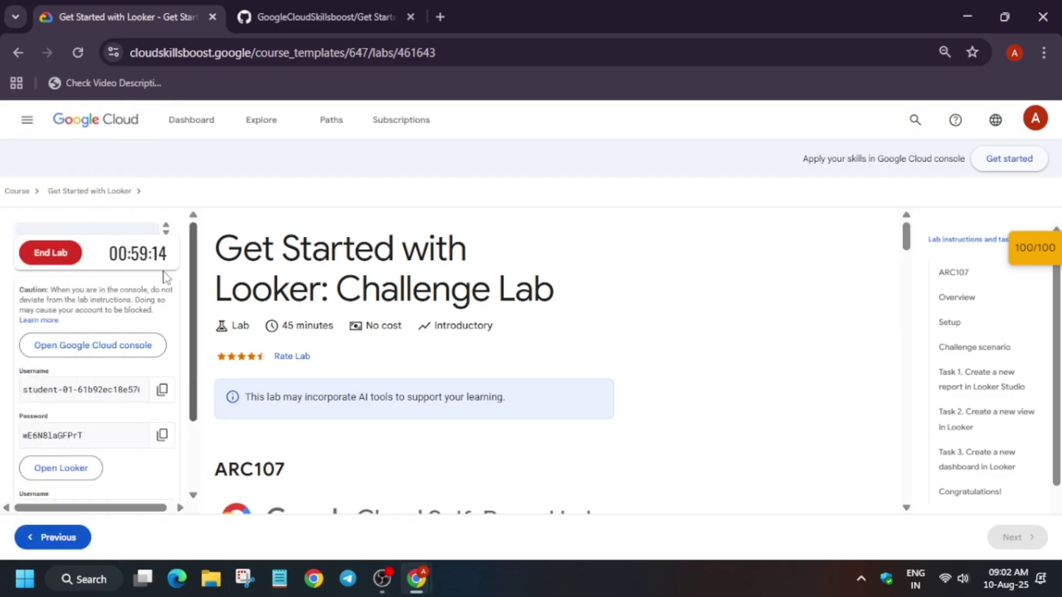
left_click(51, 253)
left_click(644, 374)
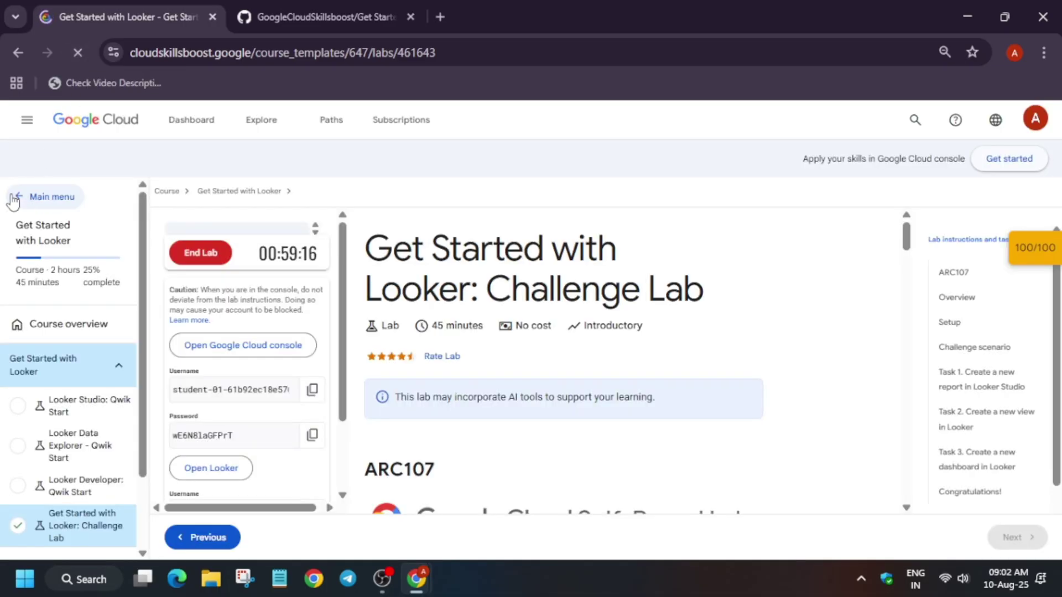
left_click(15, 201)
left_click(383, 252)
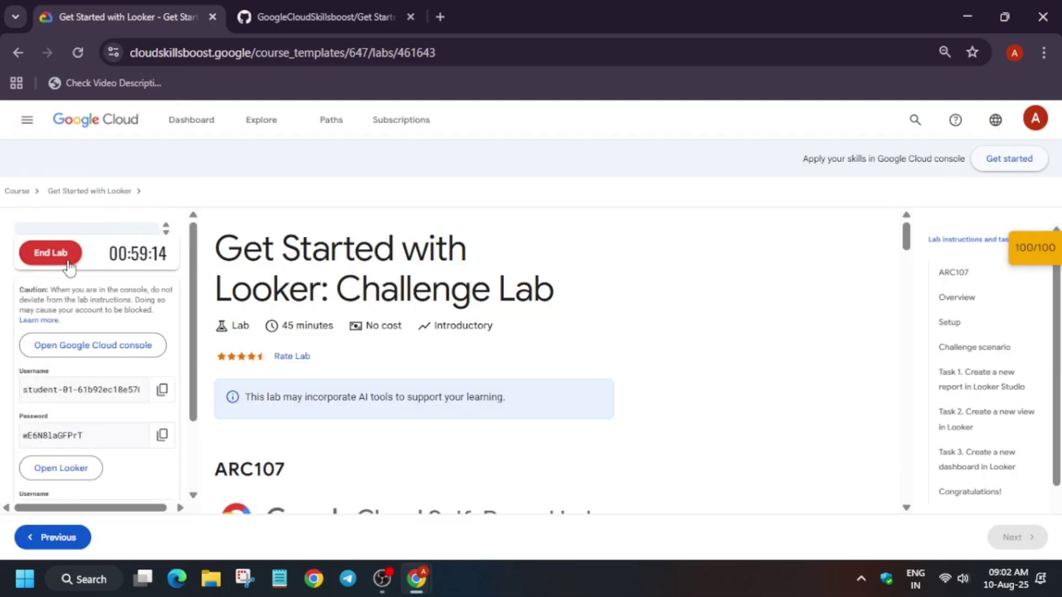